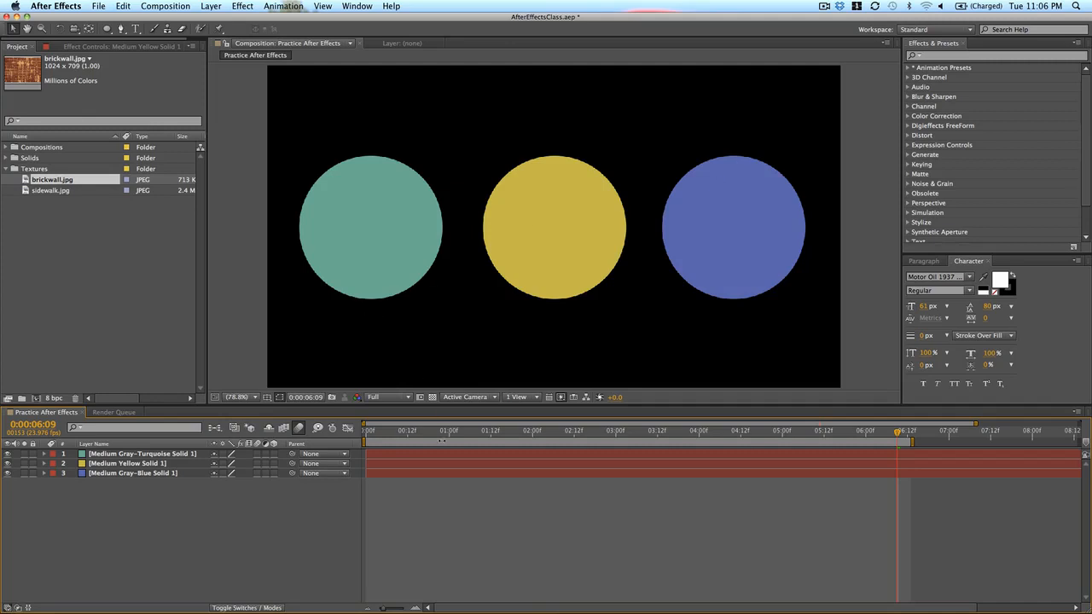
- Add Scale keyframes at 100% to all three circle layers at 0:00:02:00
left_click(450, 432)
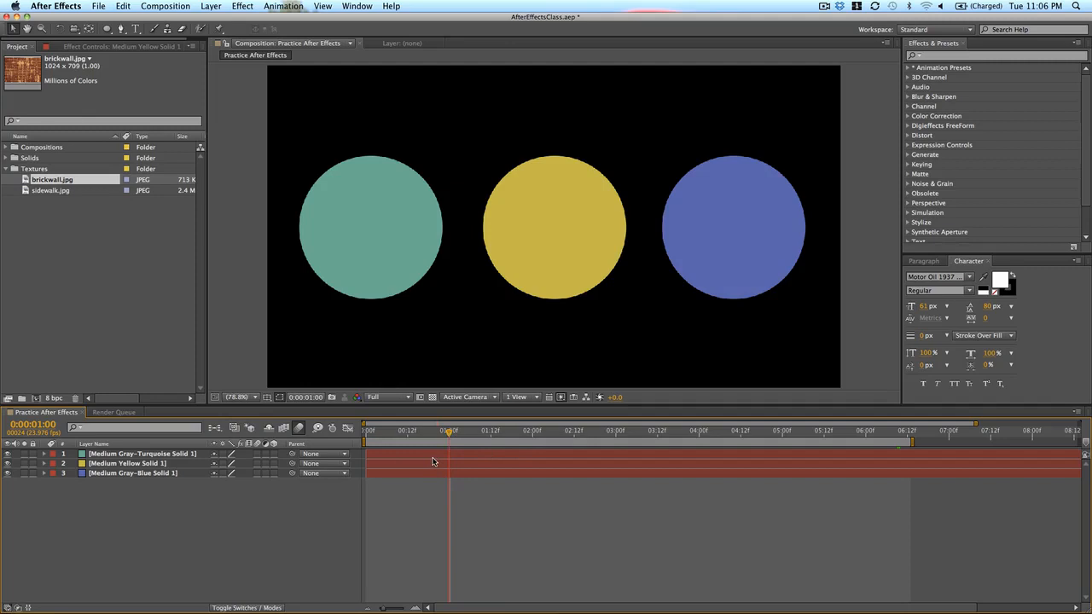
left_click_drag(477, 435, 533, 434)
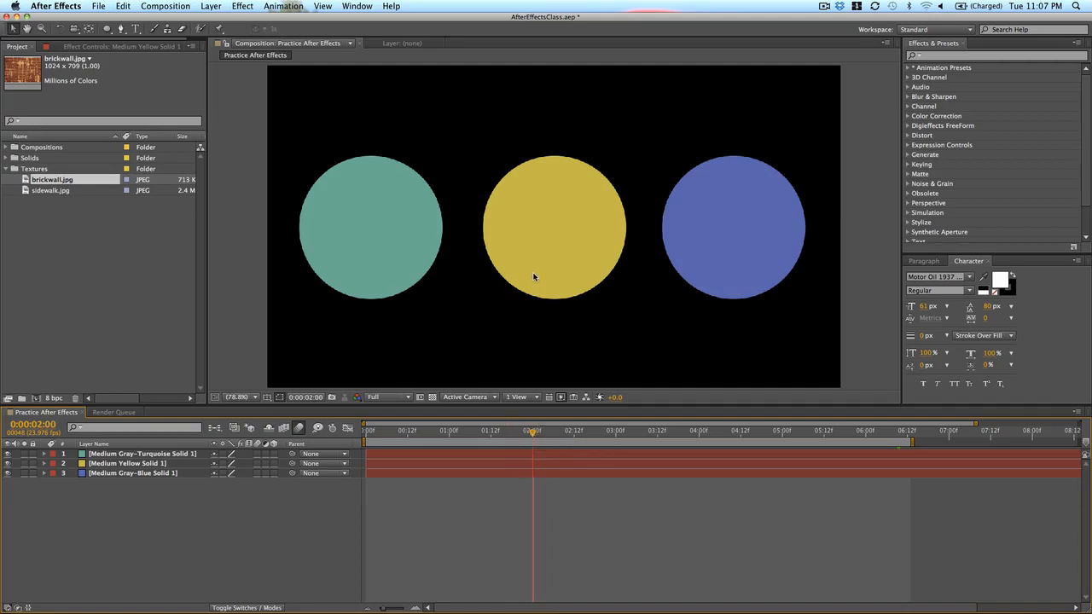
left_click(499, 458)
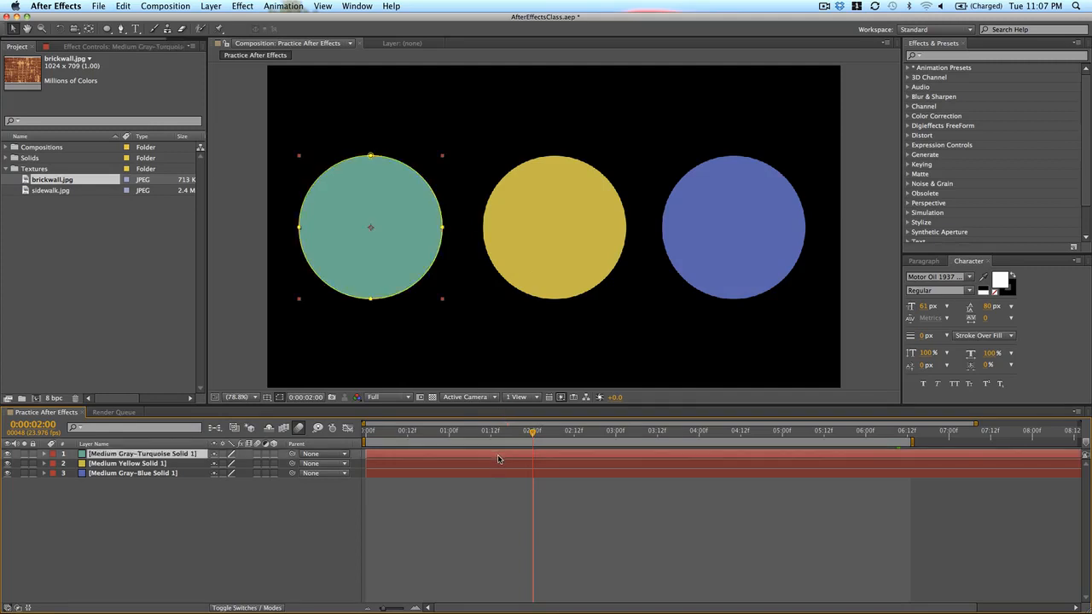
left_click(496, 473, "shift")
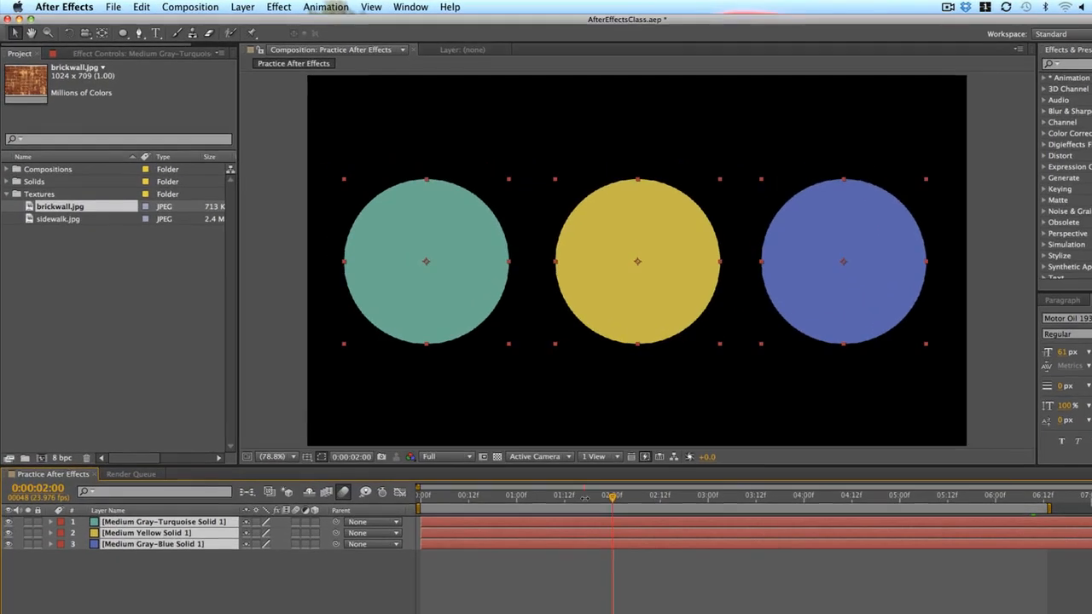
key("s")
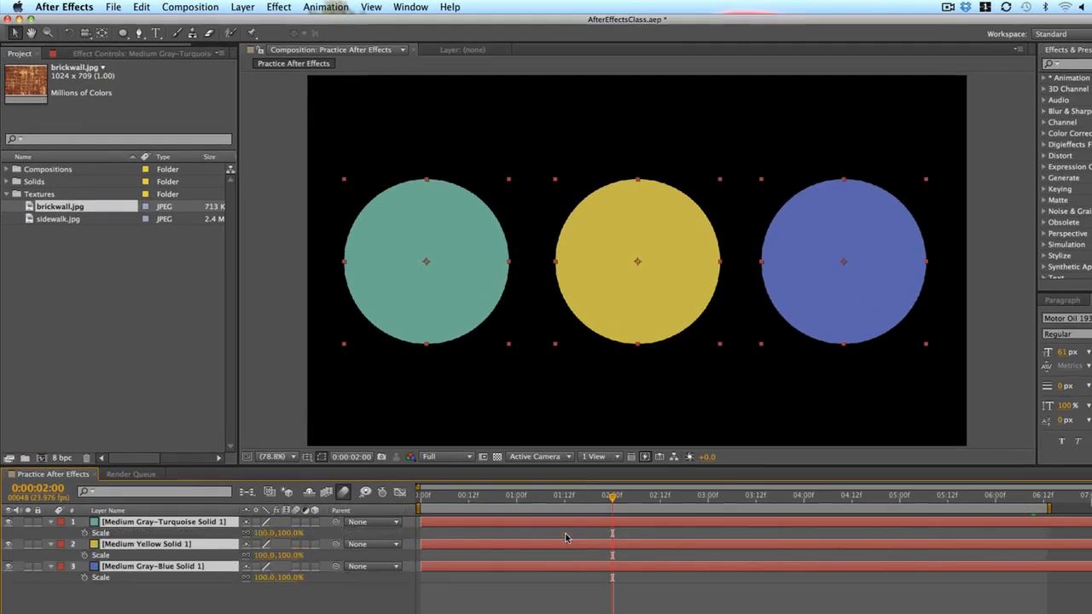
left_click(85, 532)
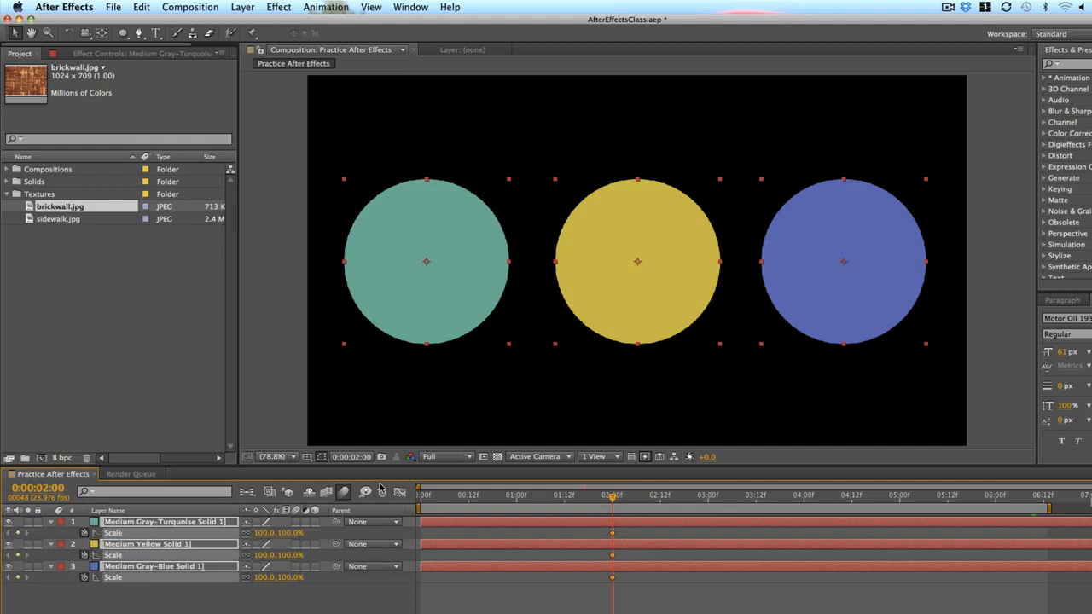
- Set the Scale of all three circle layers to 0% at 0:00:01:00 and preview the growth animation
left_click(516, 495)
left_click(263, 577)
type("00")
key("Return")
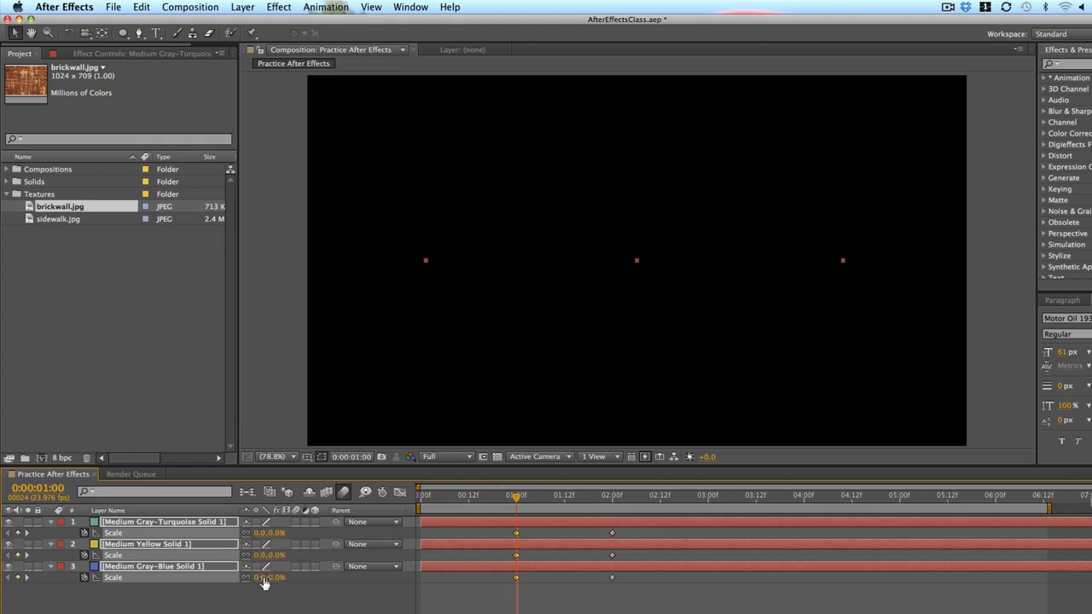
key("KP_0")
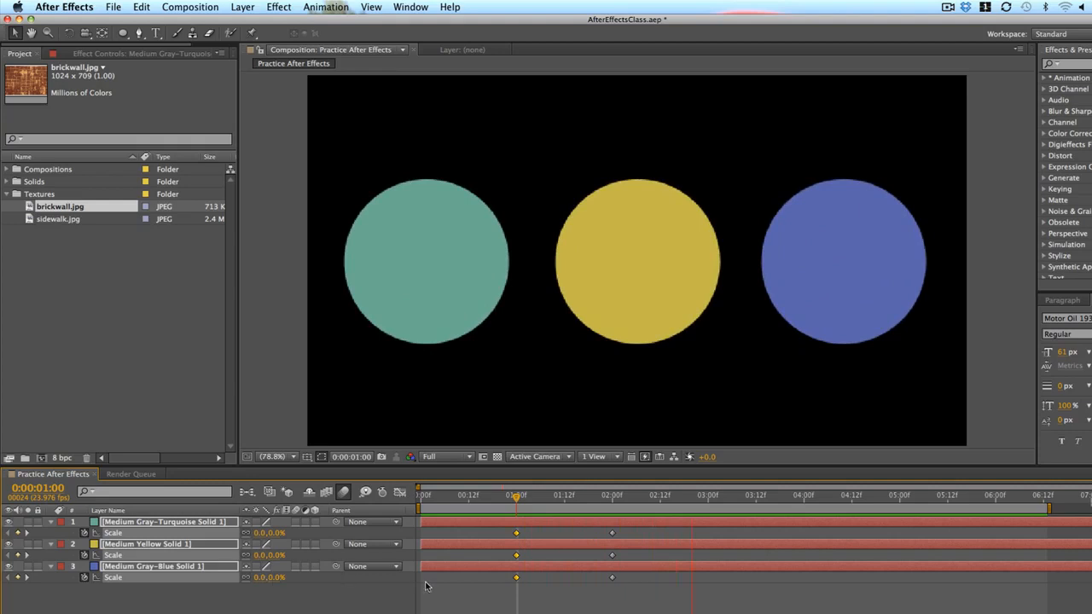
- Move the 100% Scale keyframes of all three circles to 0:00:01:12 and preview the faster animation
left_click_drag(623, 594, 564, 536)
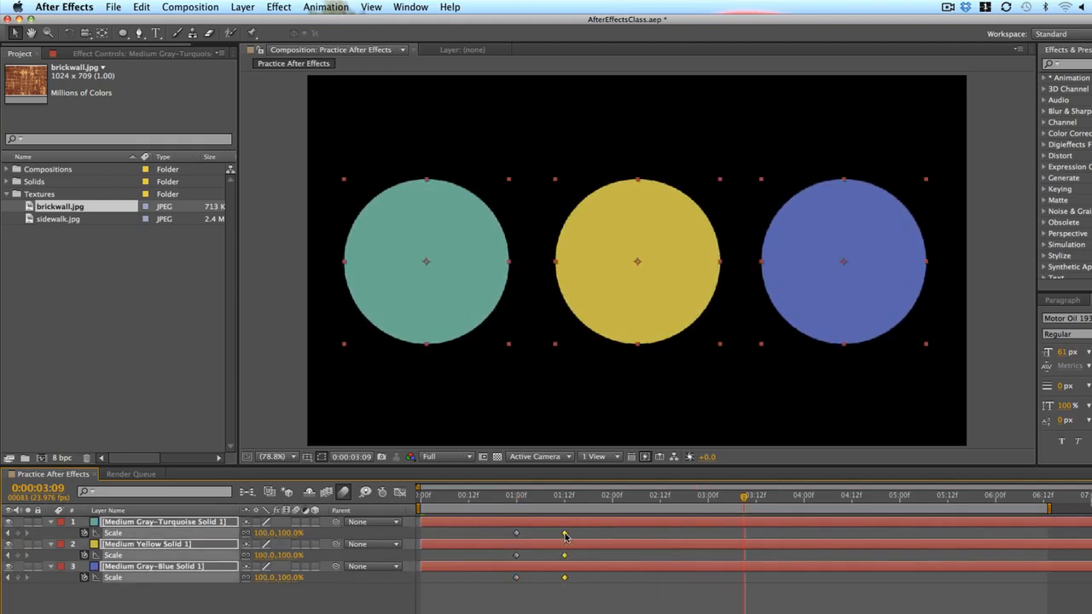
key("KP_0")
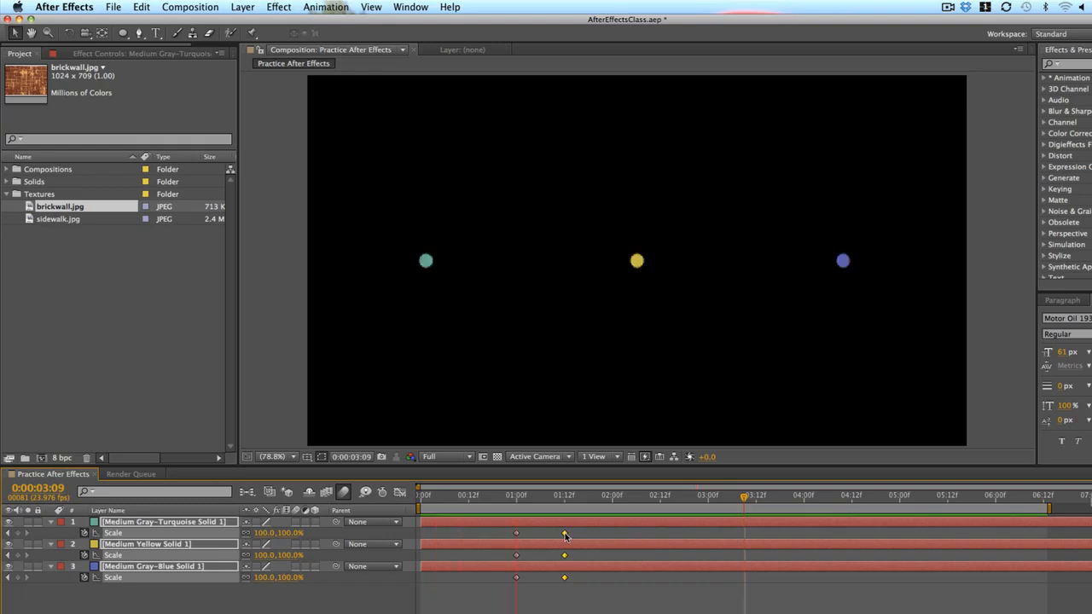
key("space")
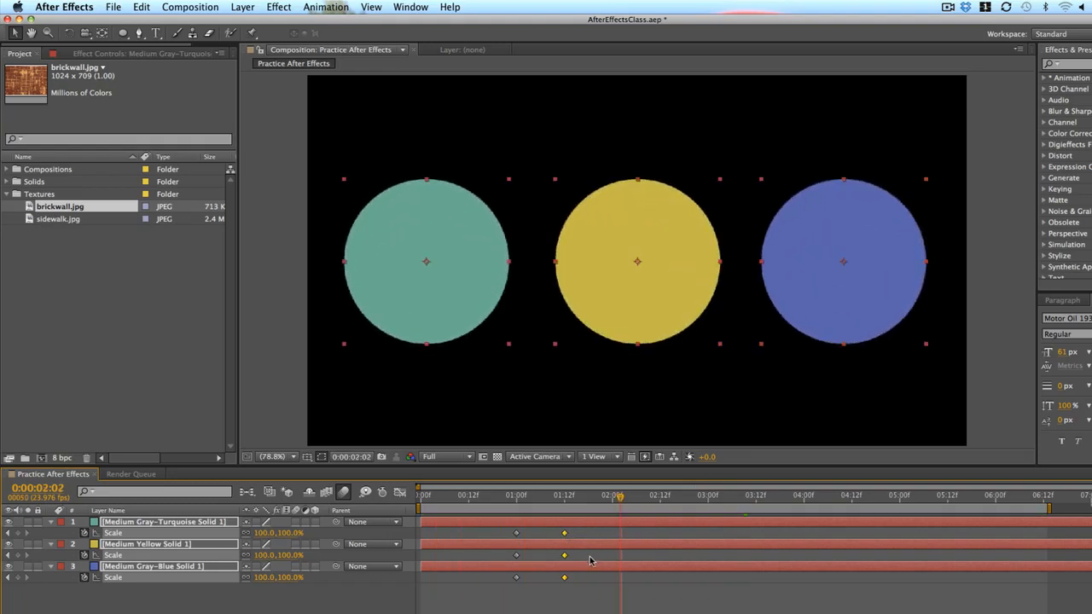
- Stagger the circles by moving the blue layer's Scale keyframes to 01:12–02:00 and the turquoise layer's to 00:12–01:00, and preview the result
left_click_drag(589, 558, 564, 583)
left_click(578, 526)
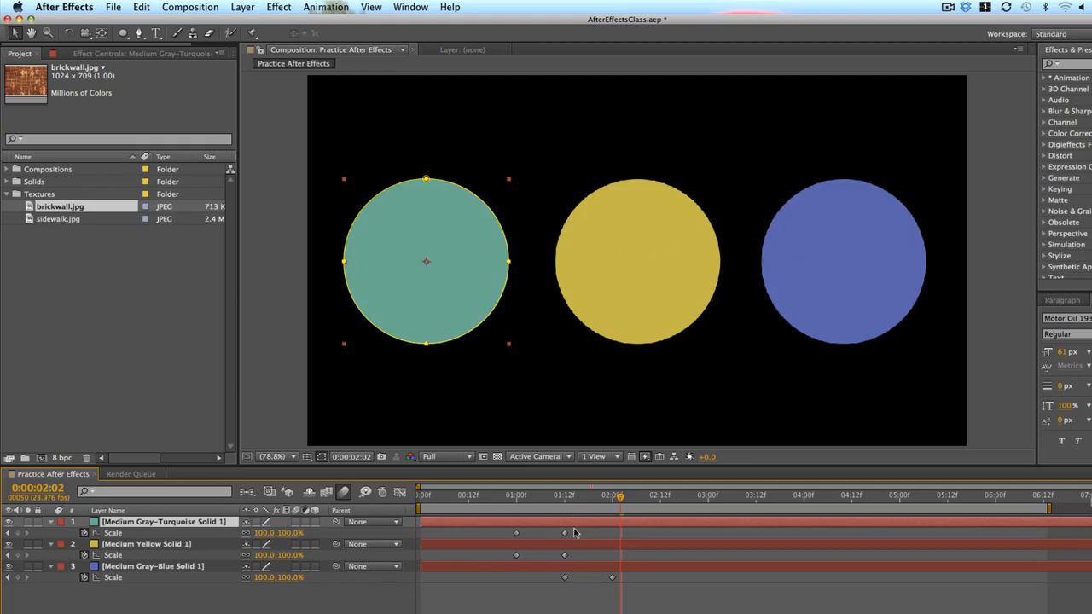
left_click_drag(574, 536, 468, 535)
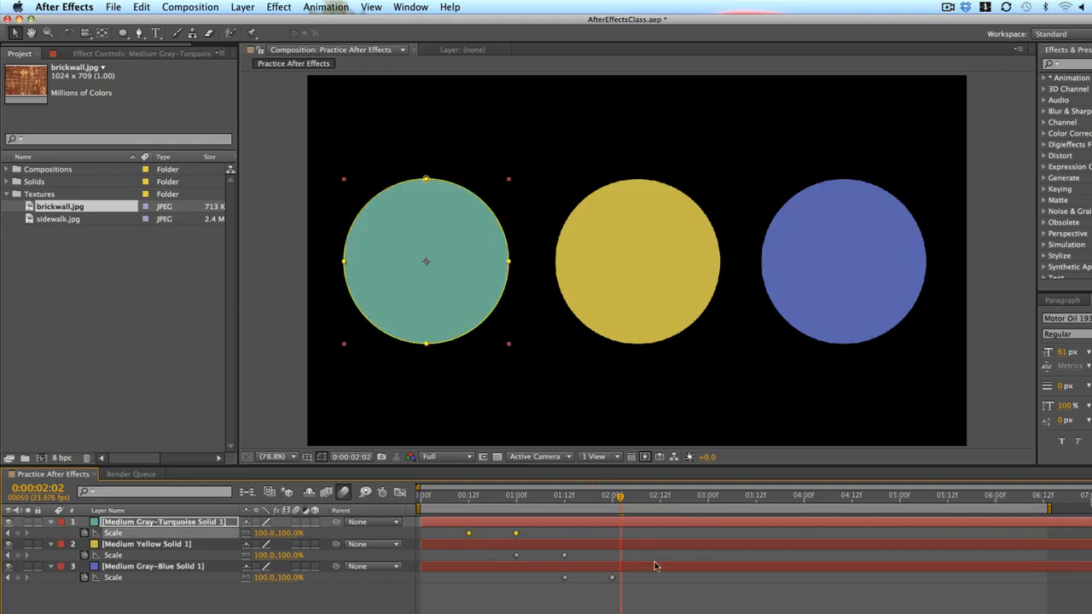
key("KP_0")
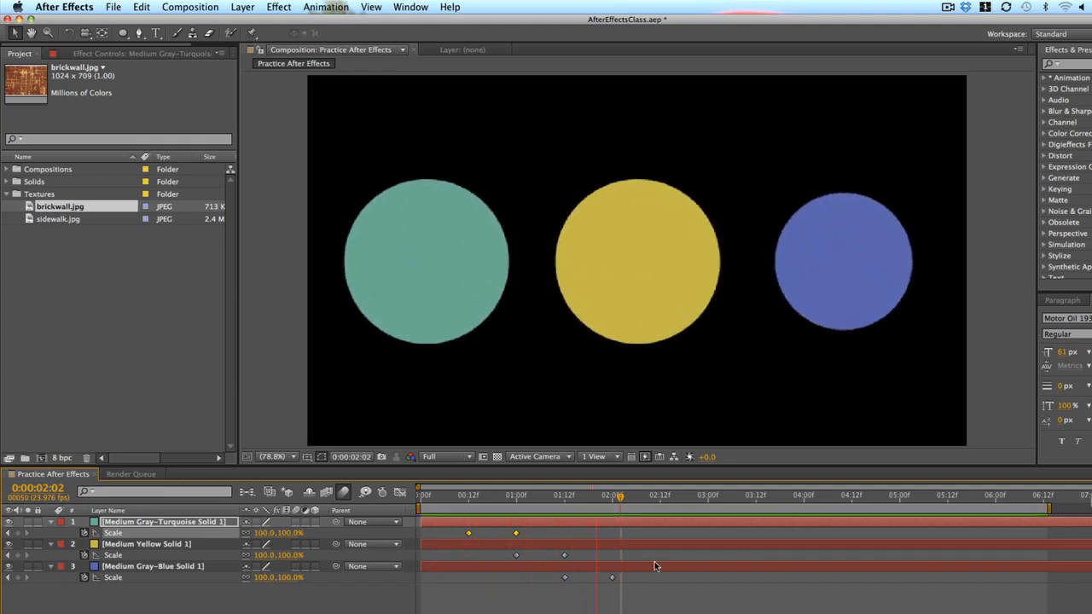
left_click(627, 584)
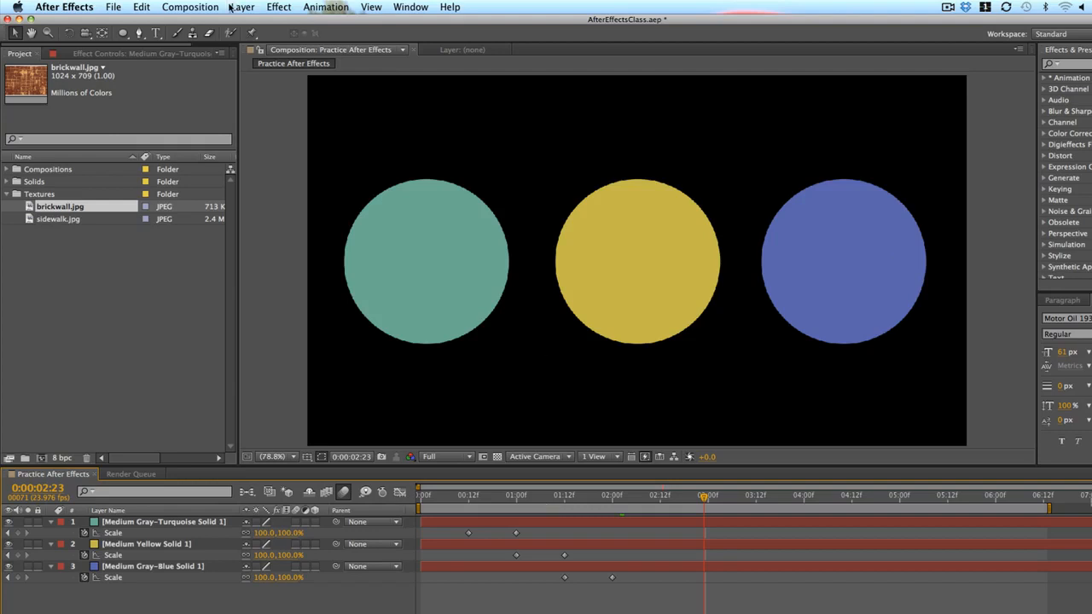
- Add the text "1" at 273 px and position it in the middle of the turquoise circle
left_click(157, 33)
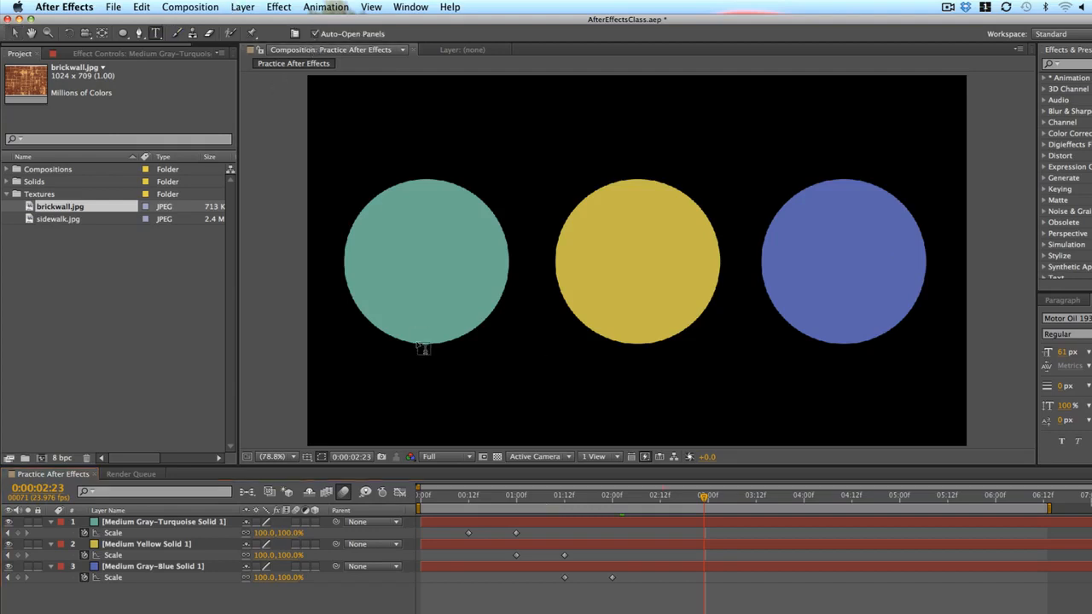
left_click(419, 268)
type("1")
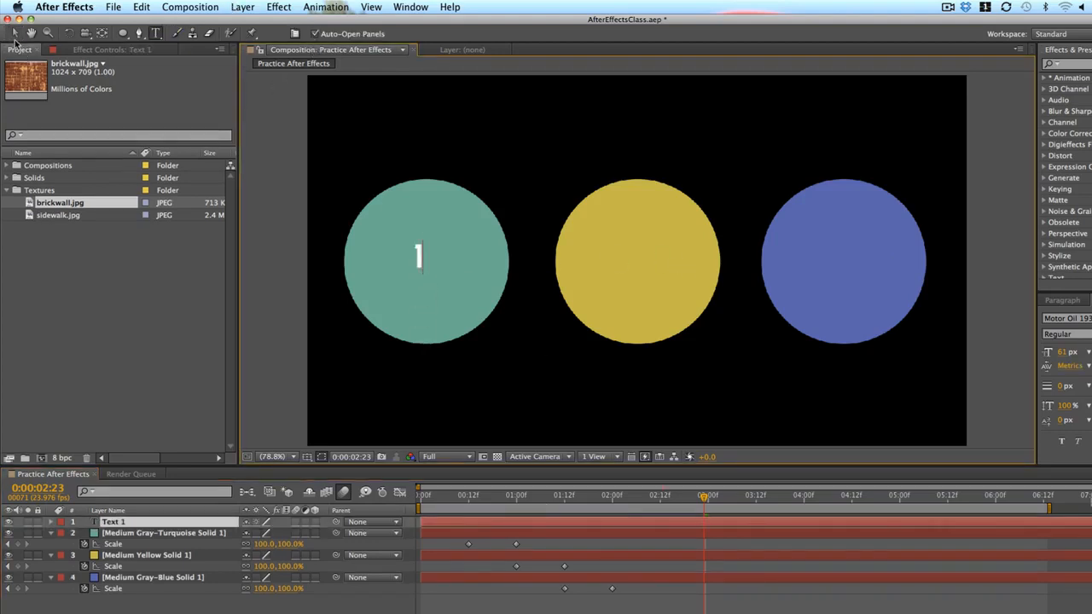
key("Escape")
key("v")
left_click_drag(1064, 353, 1091, 353)
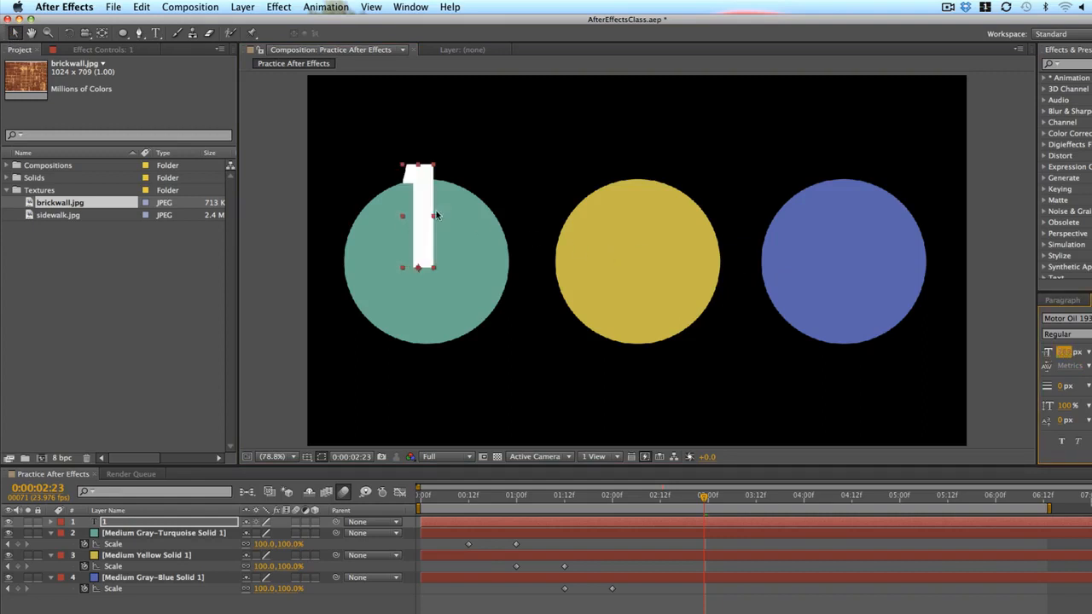
left_click_drag(435, 214, 427, 255)
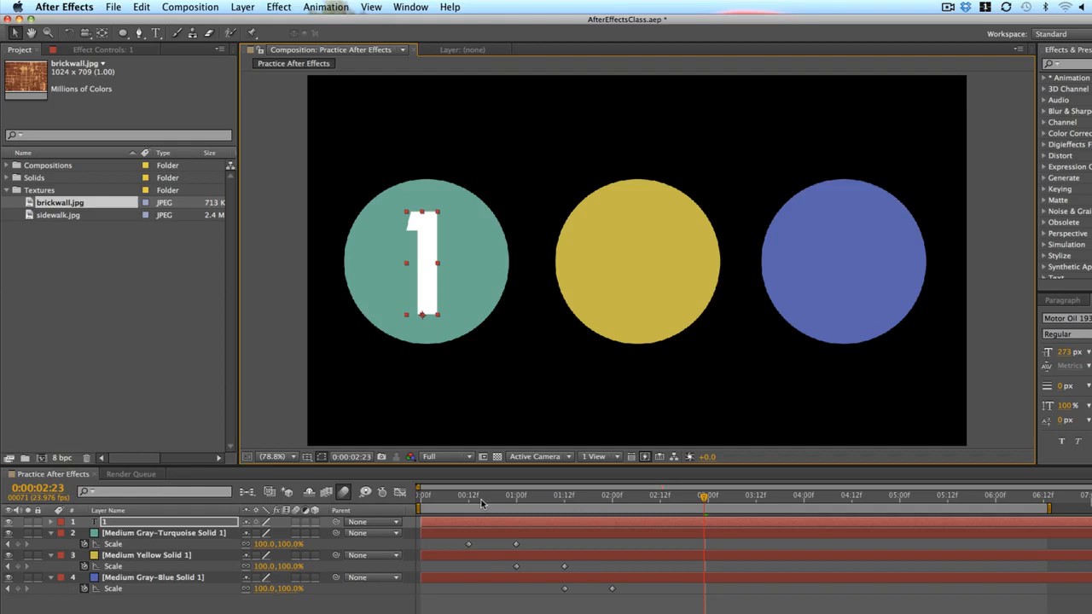
- Go to 0:00:00:12 and move the anchor point of the "1" to the centre of the numeral
left_click(518, 496)
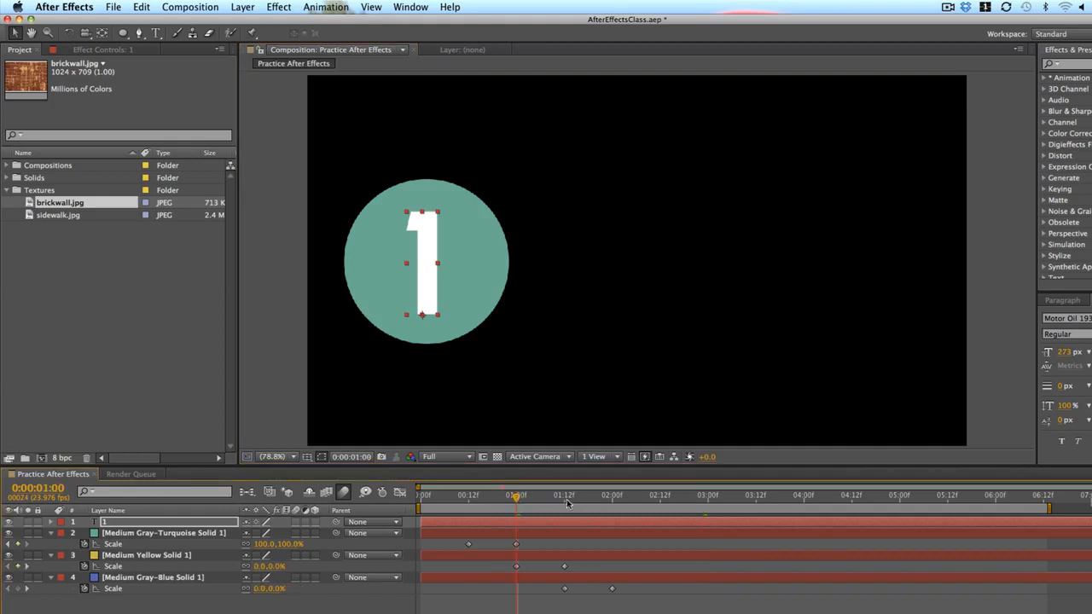
left_click(469, 499)
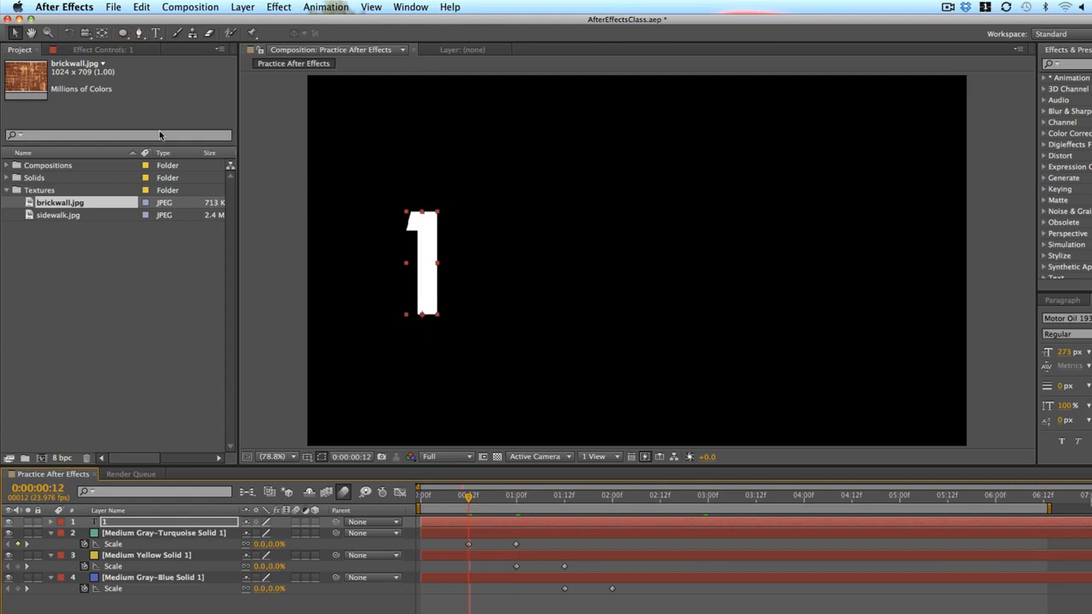
left_click(103, 34)
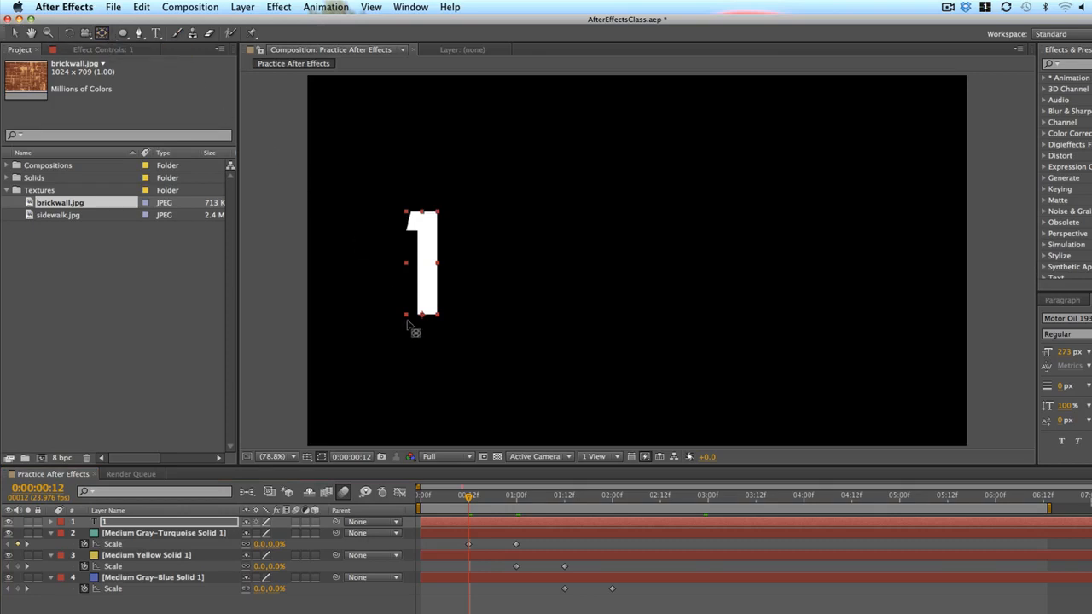
left_click_drag(421, 315, 423, 264)
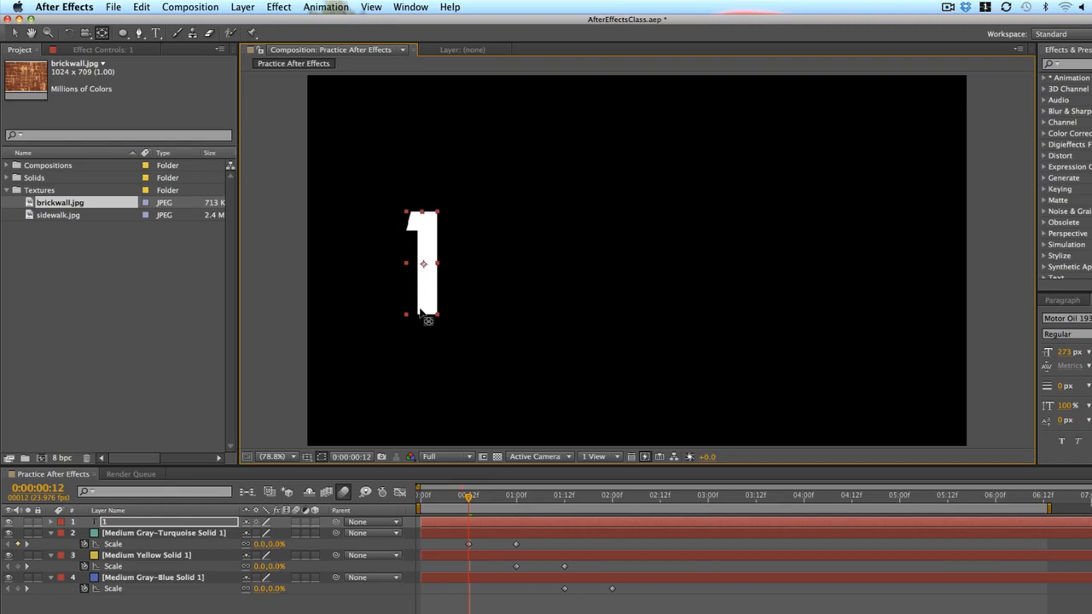
- Copy the turquoise circle's two Scale keyframes to the "1" text layer starting at 0:00:00:12 and preview both growing together
key("s")
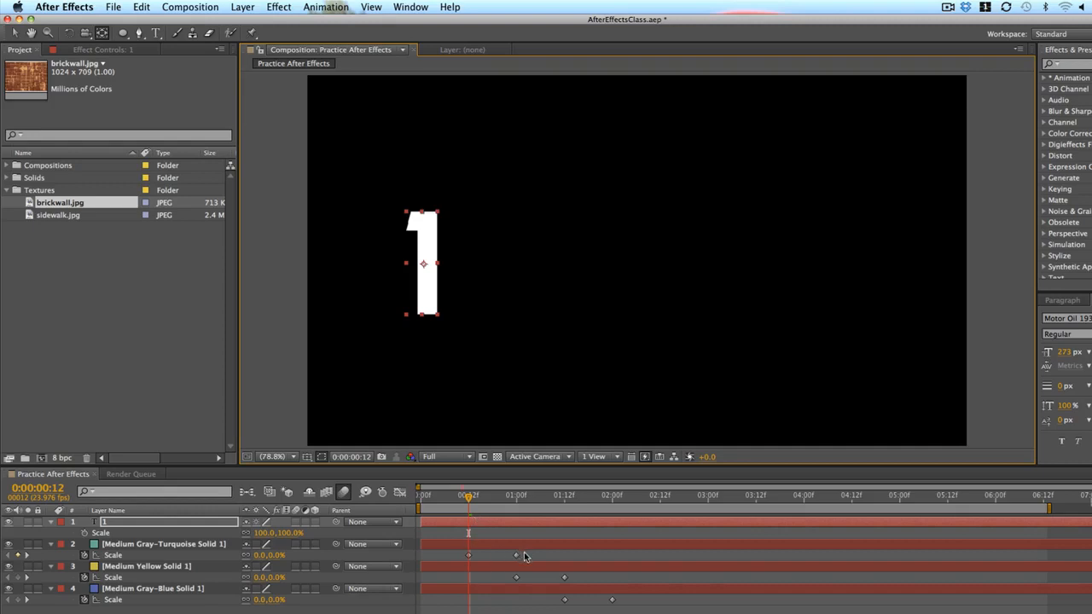
left_click_drag(524, 553, 458, 556)
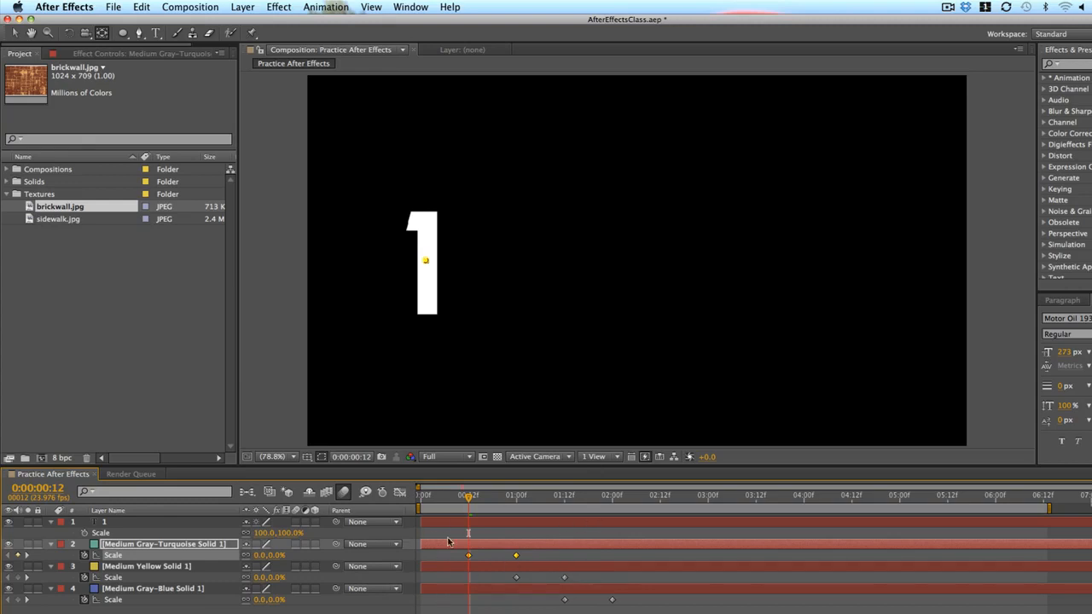
left_click(494, 521)
key("a")
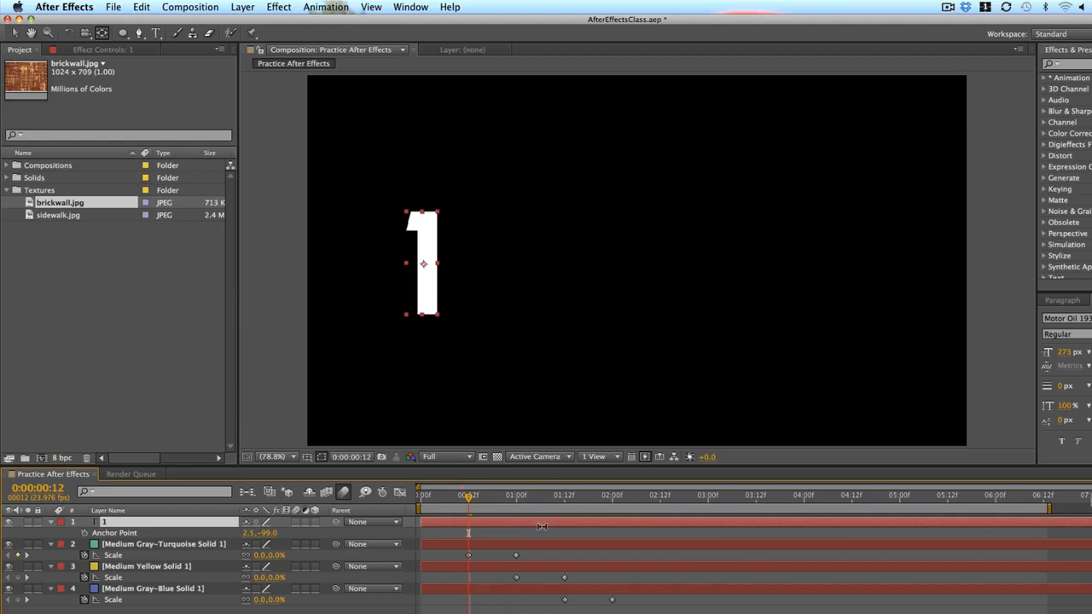
key("s")
left_click_drag(521, 560, 423, 559)
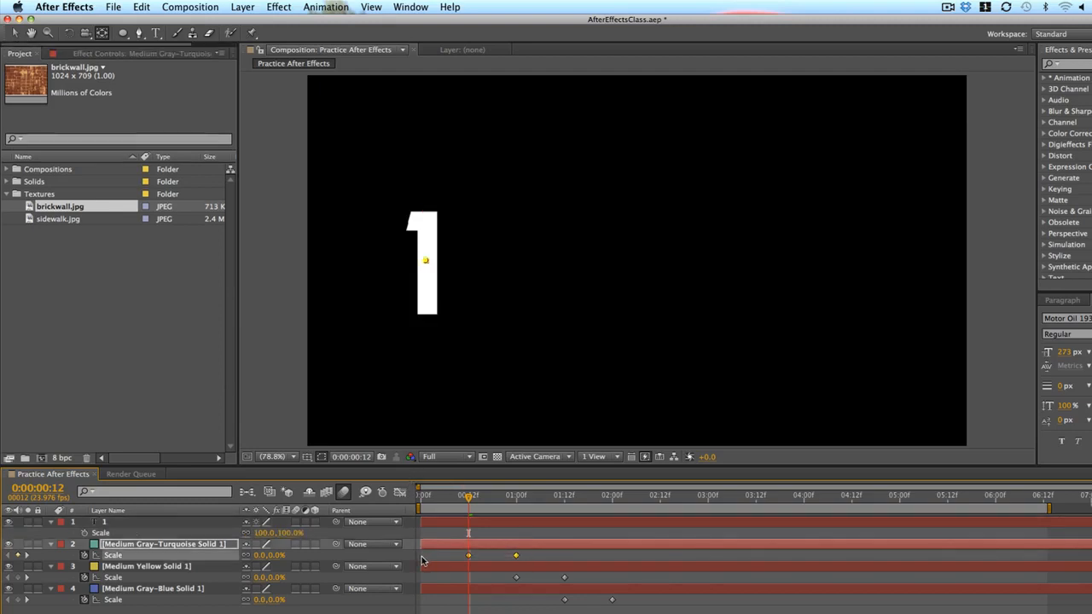
left_click(501, 522)
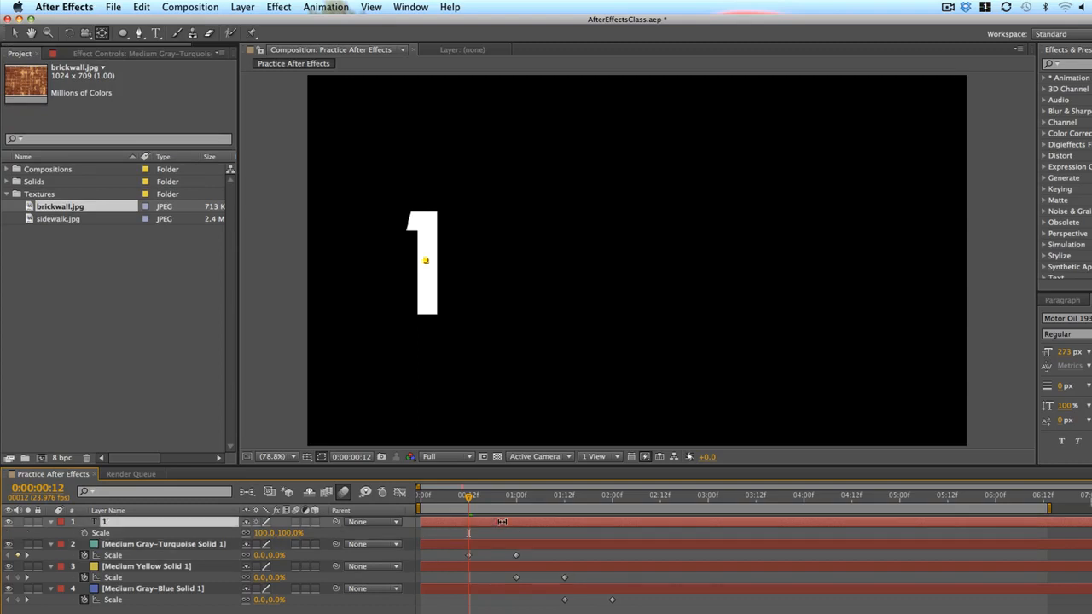
key("a")
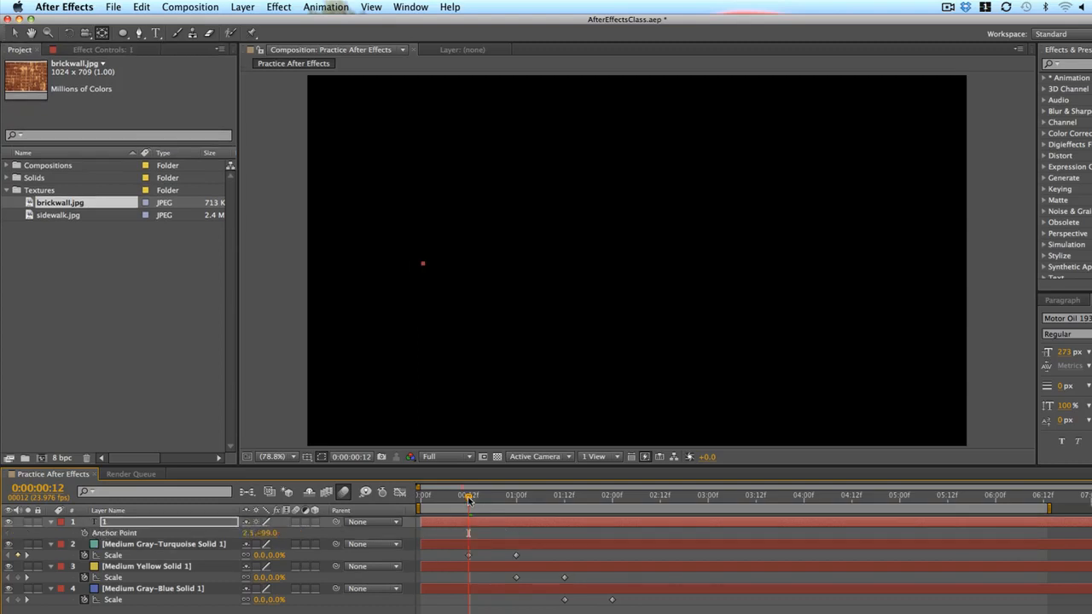
left_click_drag(468, 496, 497, 501)
key("s")
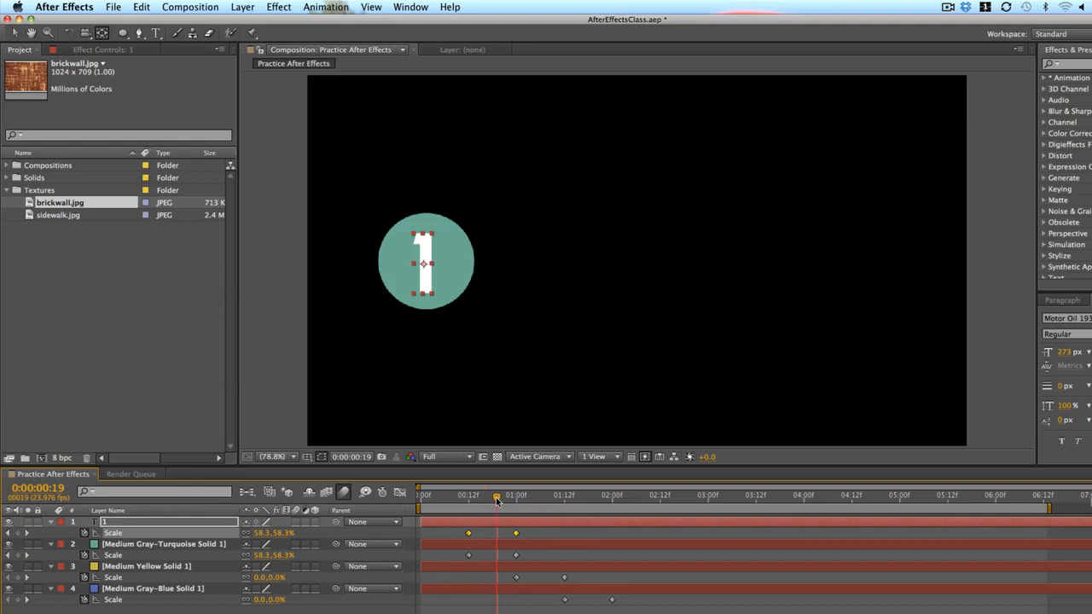
key("space")
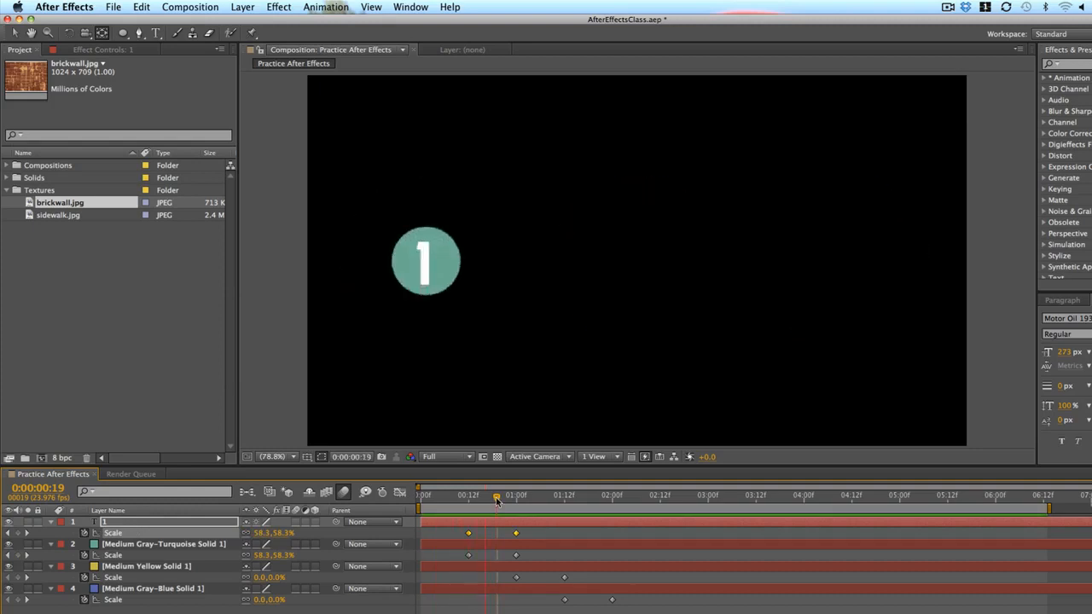
key("space")
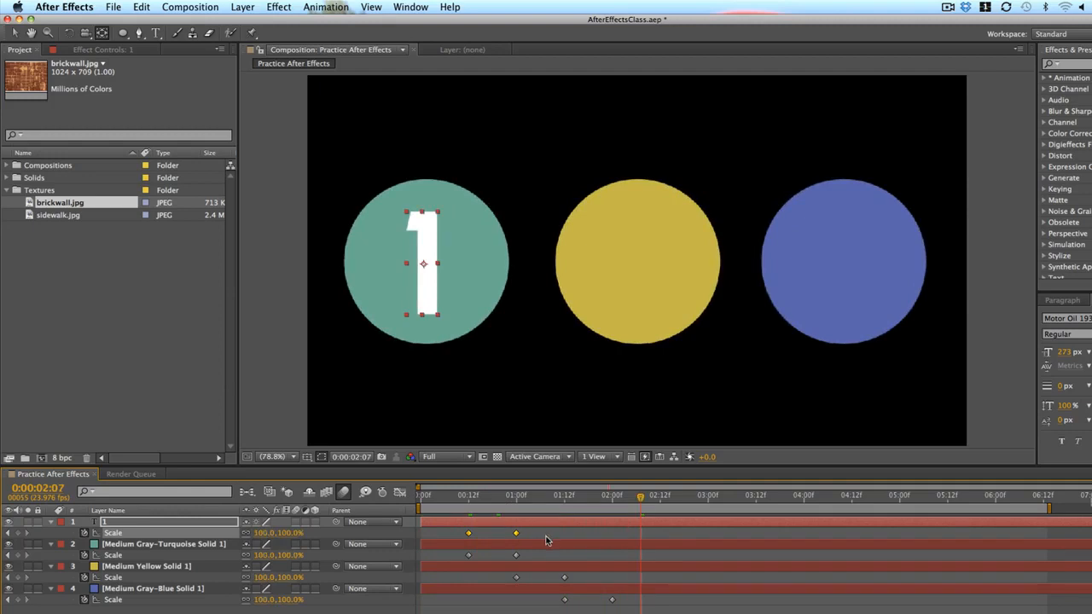
- Move the "1" layer's Scale keyframes to 02:00–02:12 and preview the delayed numeral
left_click_drag(540, 535, 470, 533)
left_click_drag(539, 530, 613, 544)
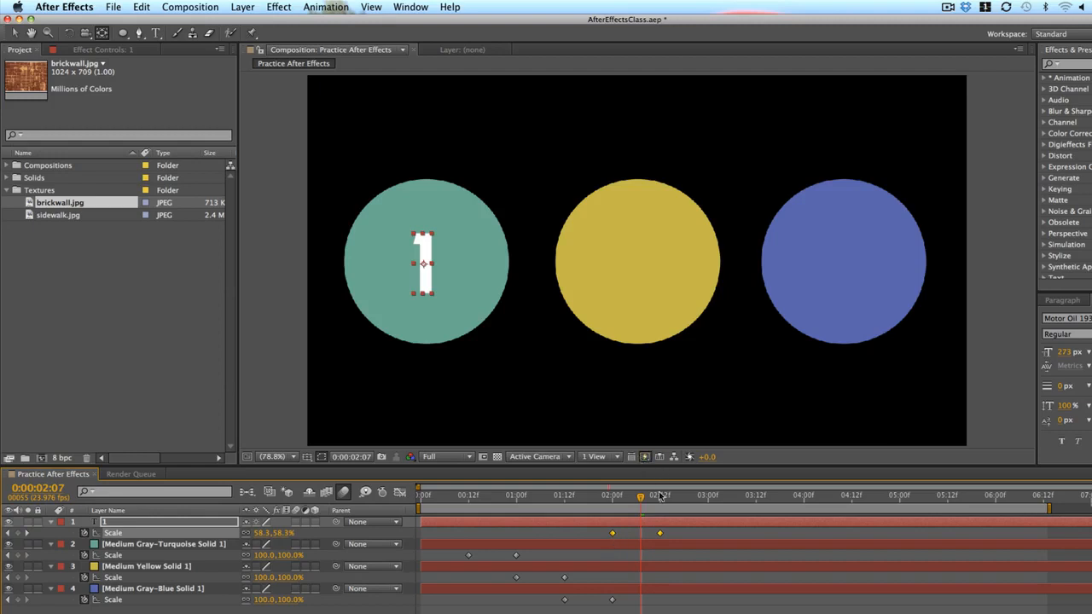
key("space")
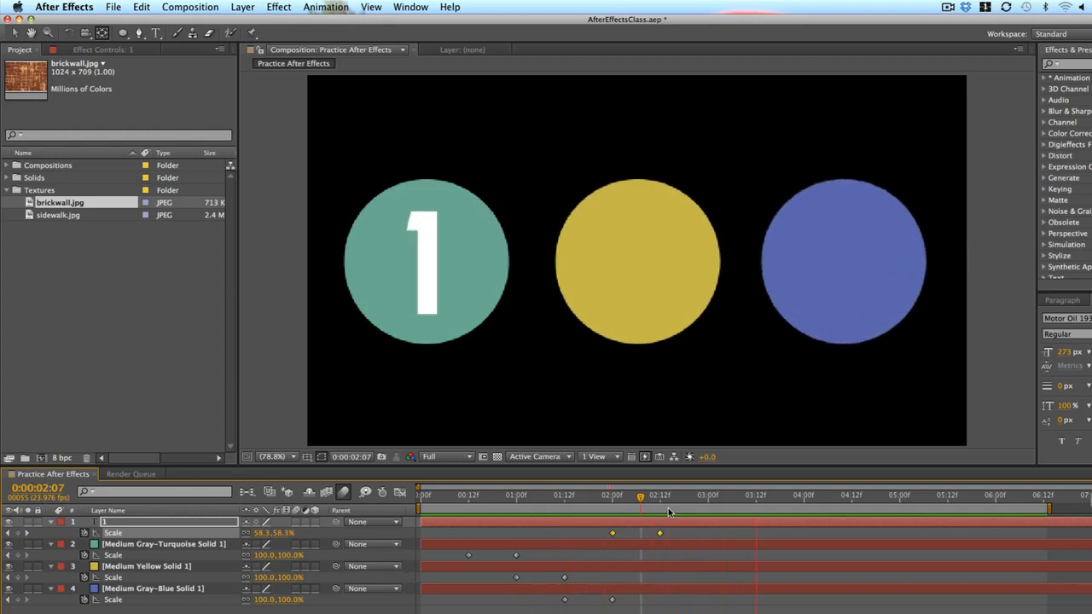
key("space")
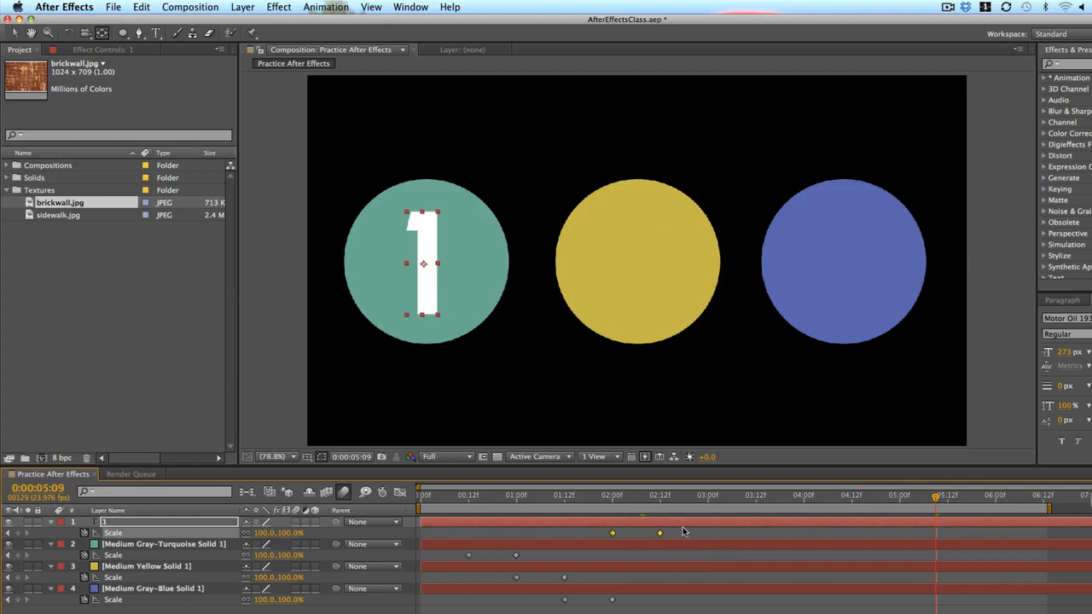
- Delete the "1" text layer together with its Scale keyframes
left_click_drag(683, 529, 588, 538)
key("Delete")
key("Delete")
- Show the Scale property and its keyframes for all three circle layers, leaving the layers deselected
key("a")
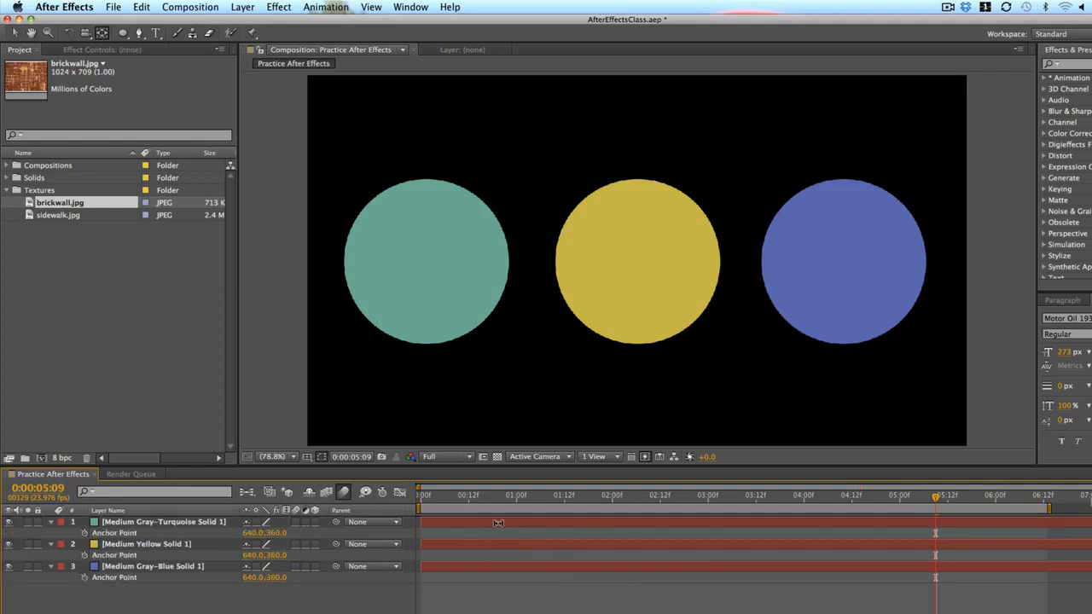
key("v")
left_click(534, 522)
left_click(523, 569, "shift")
key("s")
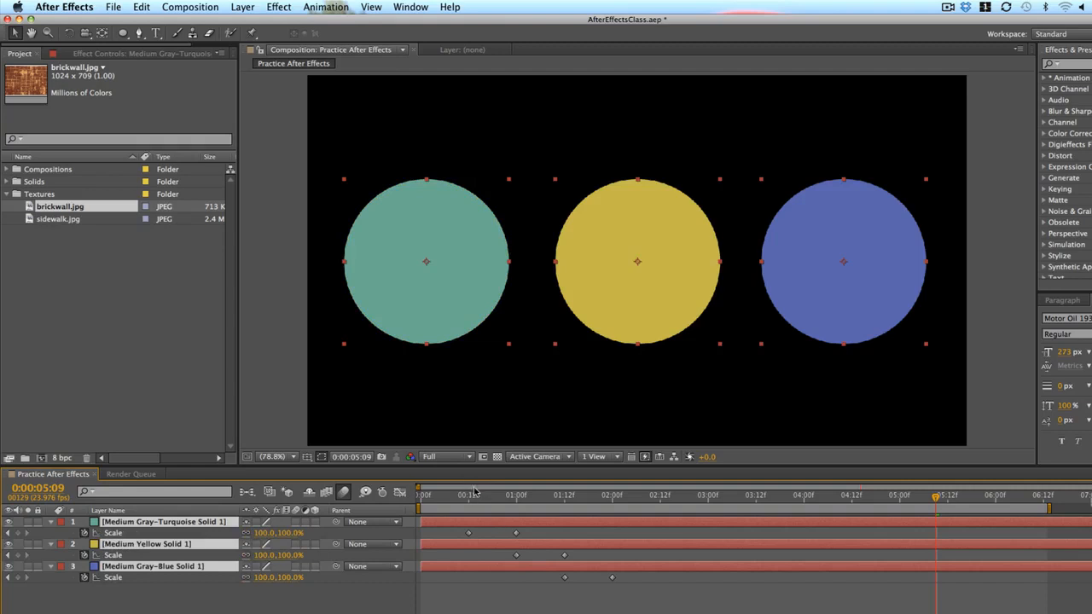
key("super+shift+a")
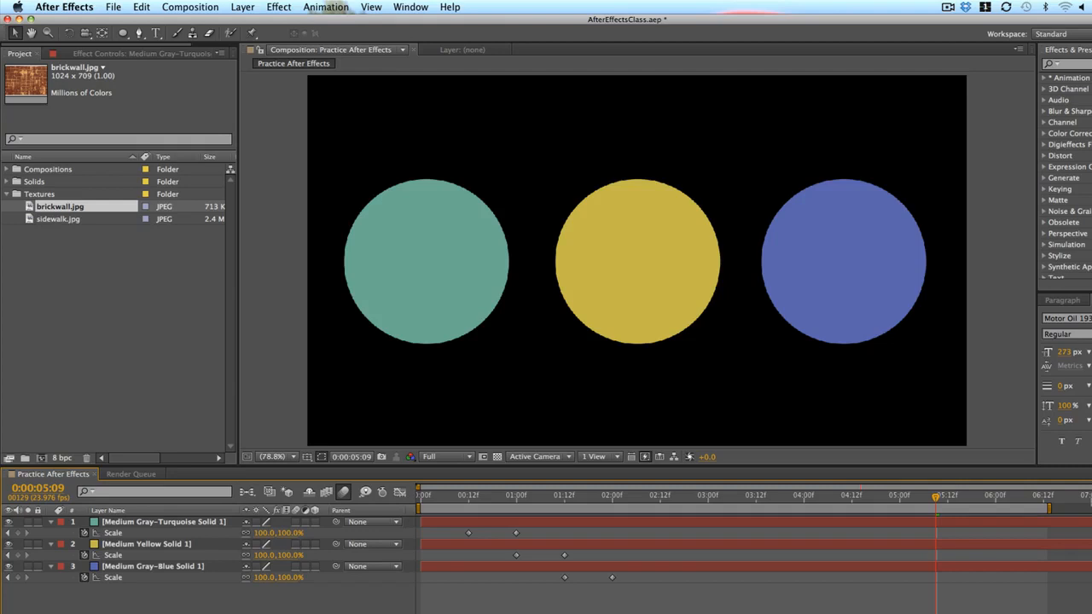
- Examine the turquoise circle's Scale animation between 0:00:00:12 and 0:00:01:03
left_click(510, 498)
left_click(510, 499)
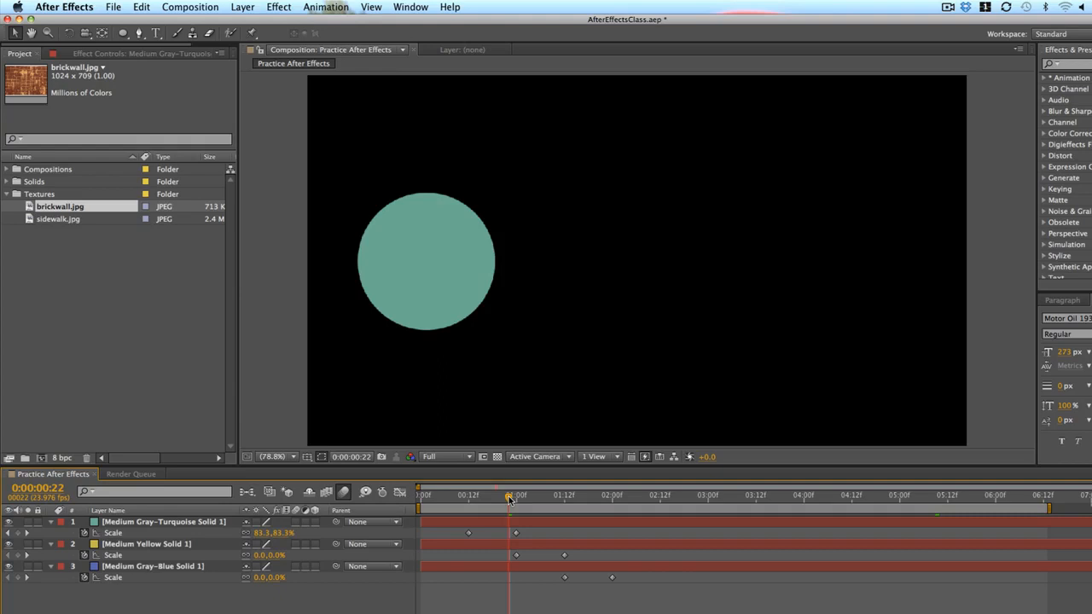
left_click(512, 522)
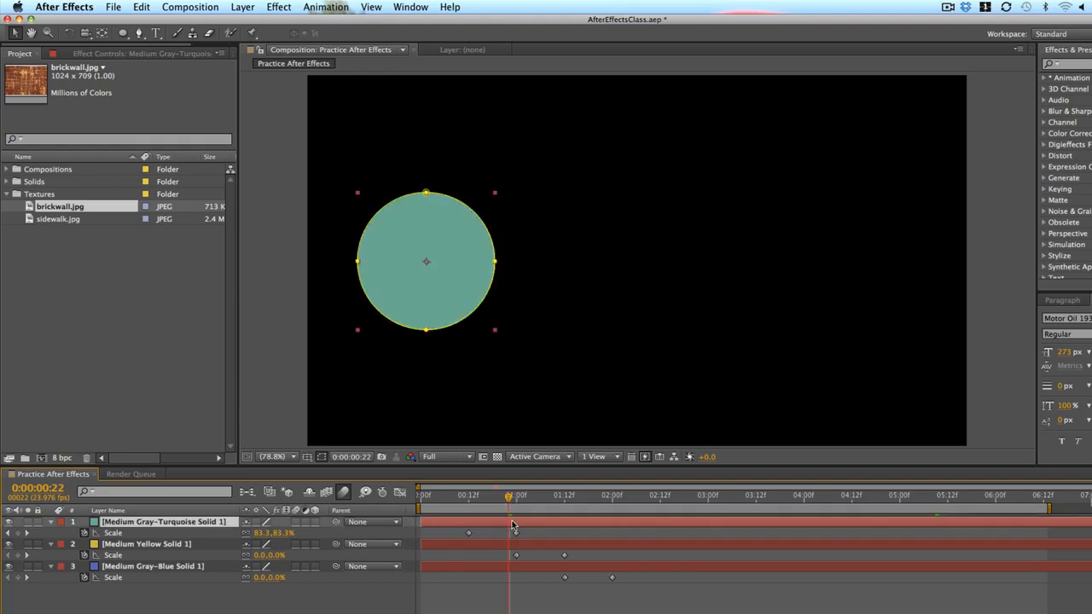
left_click(469, 497)
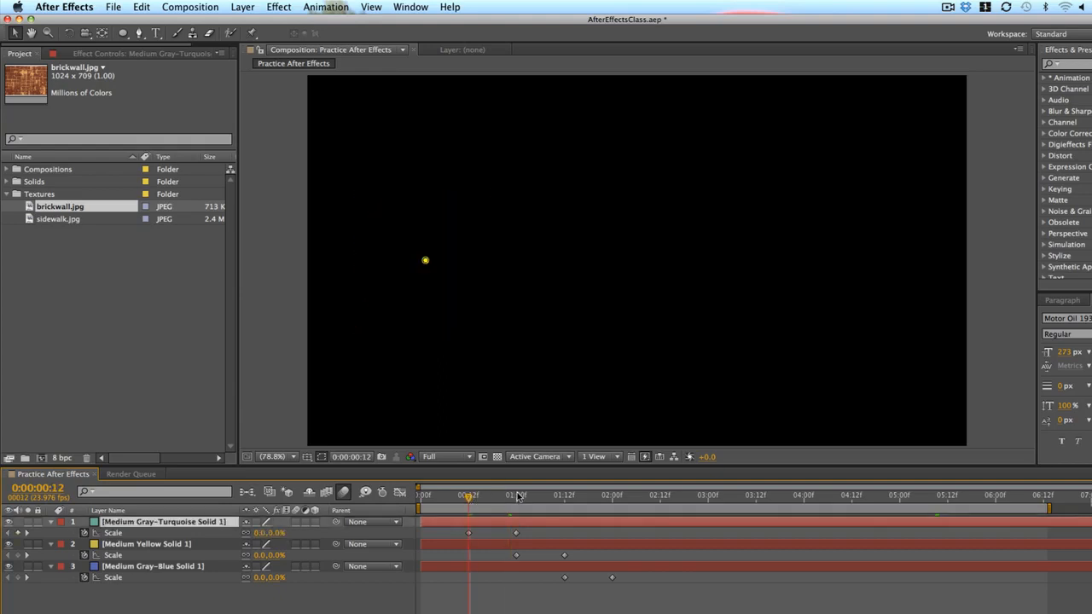
left_click(516, 498)
left_click(509, 499)
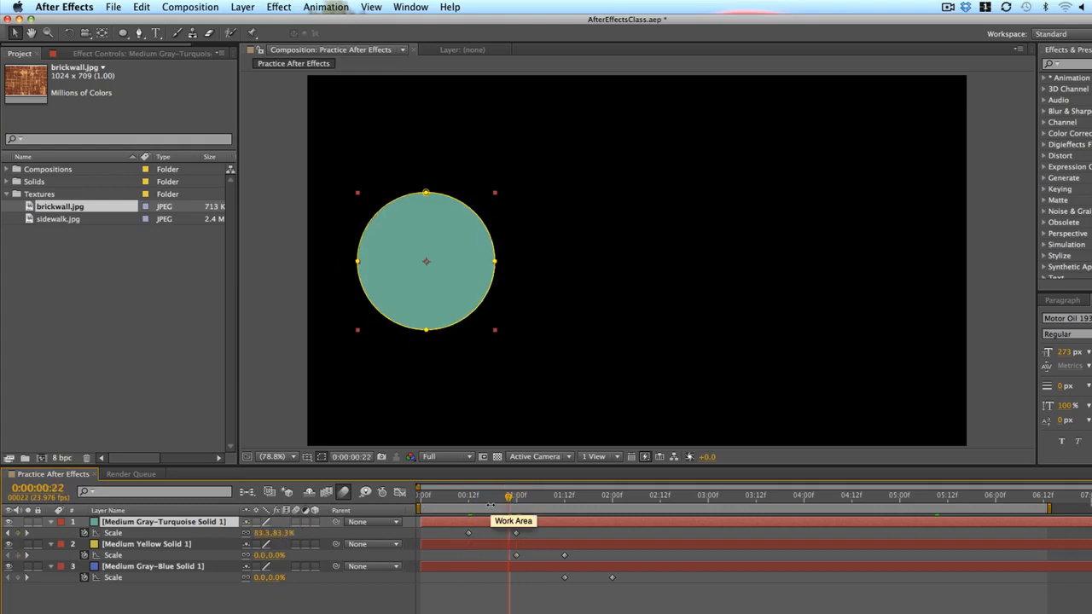
left_click(280, 533)
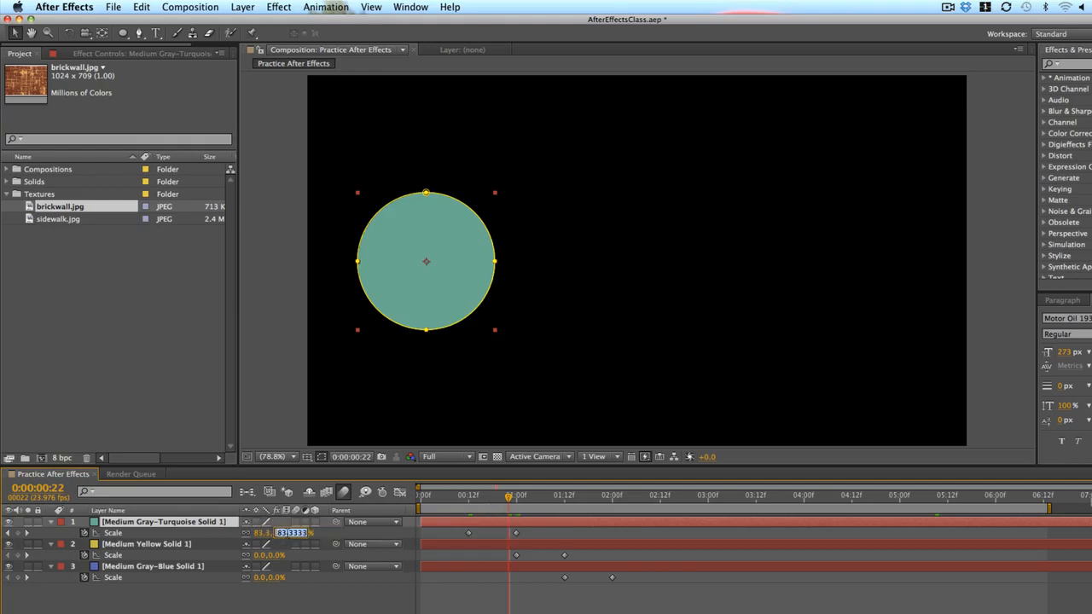
key("Return")
left_click(512, 500)
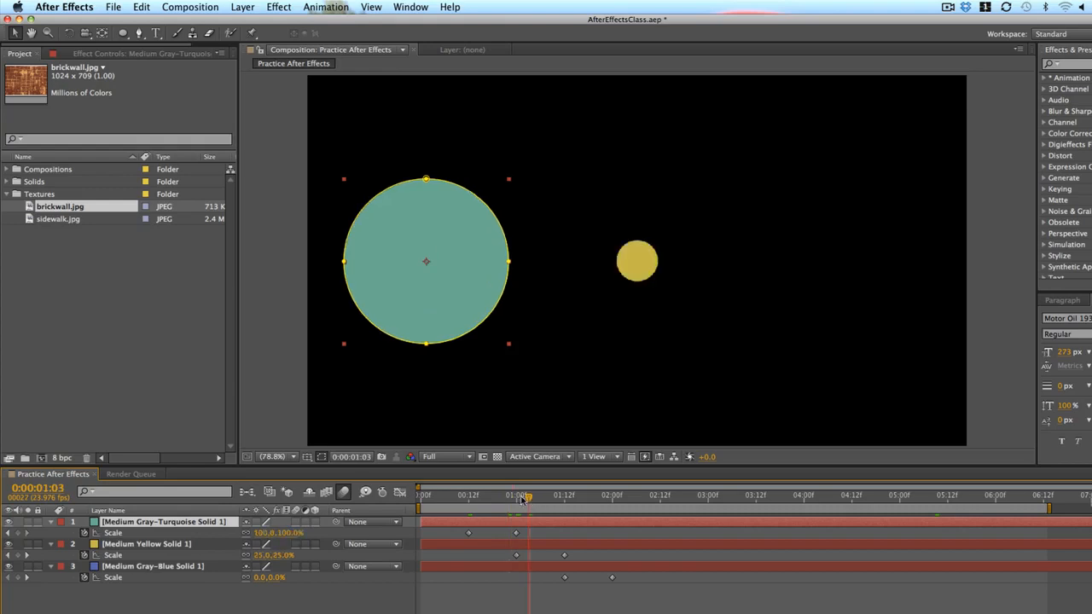
- Add a 110% Scale keyframe to the turquoise circle at 0:00:00:22 and preview the overshoot
key("Page_Up")
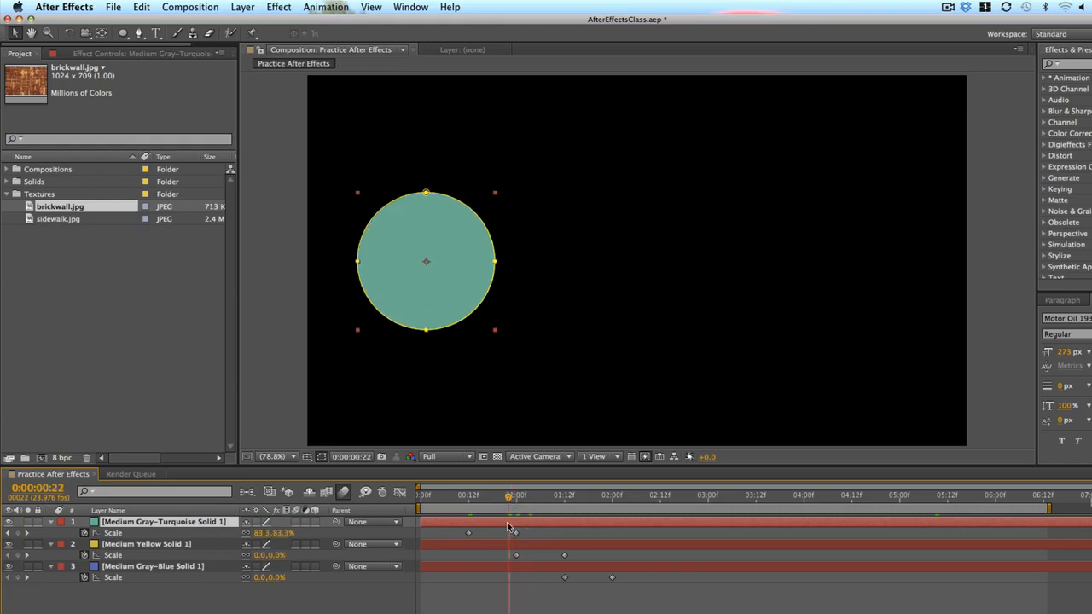
left_click(291, 533)
type("110")
key("Return")
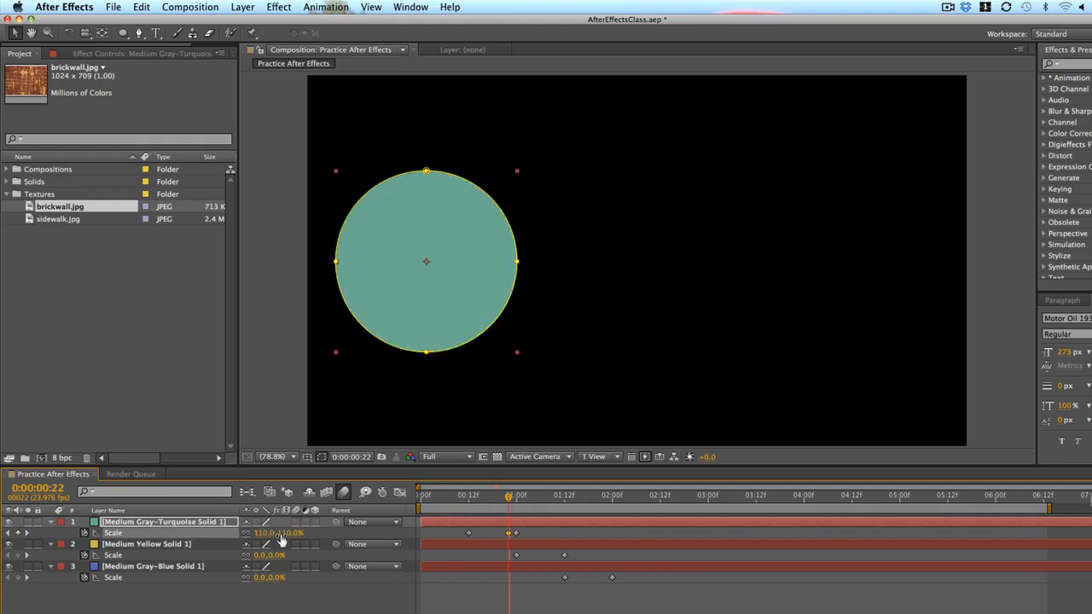
key("space")
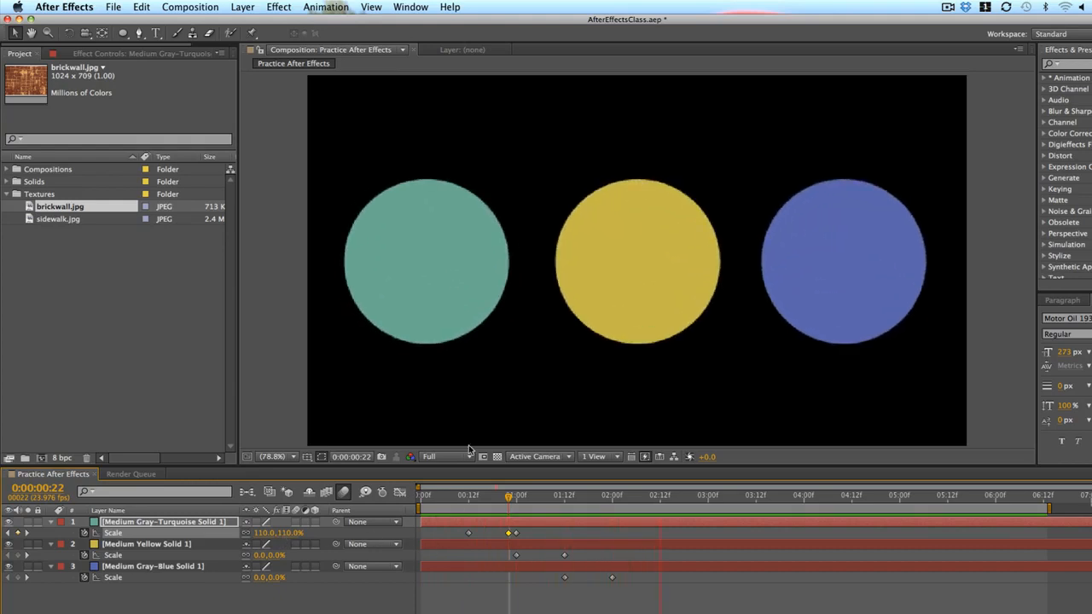
key("space")
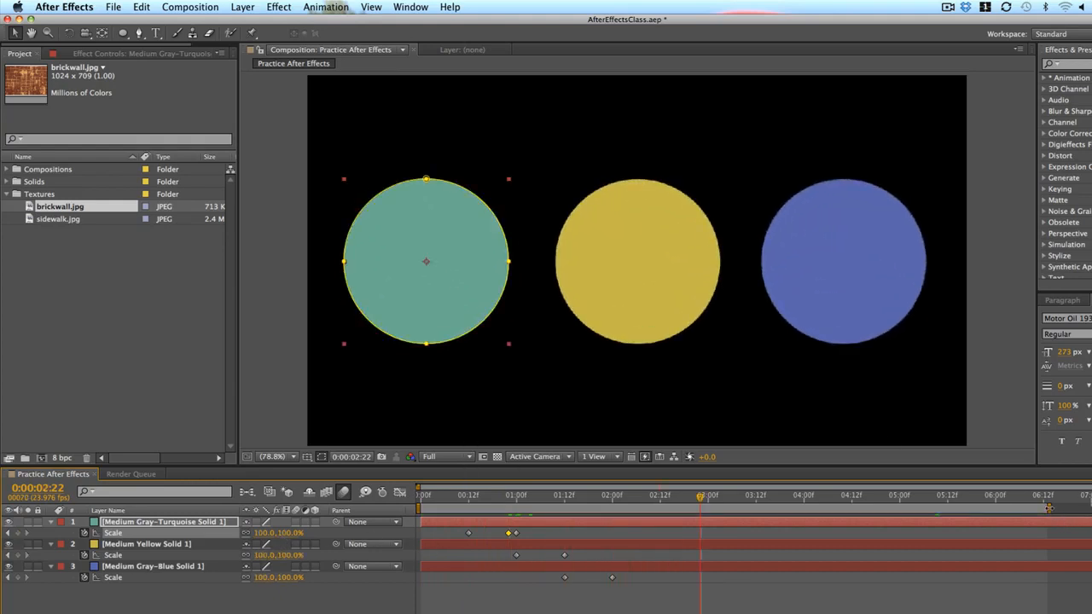
- Shorten the work area to about 03:17, move the turquoise circle's last two Scale keyframes to about 00:18 and 00:20, and preview
left_click_drag(1050, 508, 777, 508)
left_click_drag(526, 529, 498, 536)
key("space")
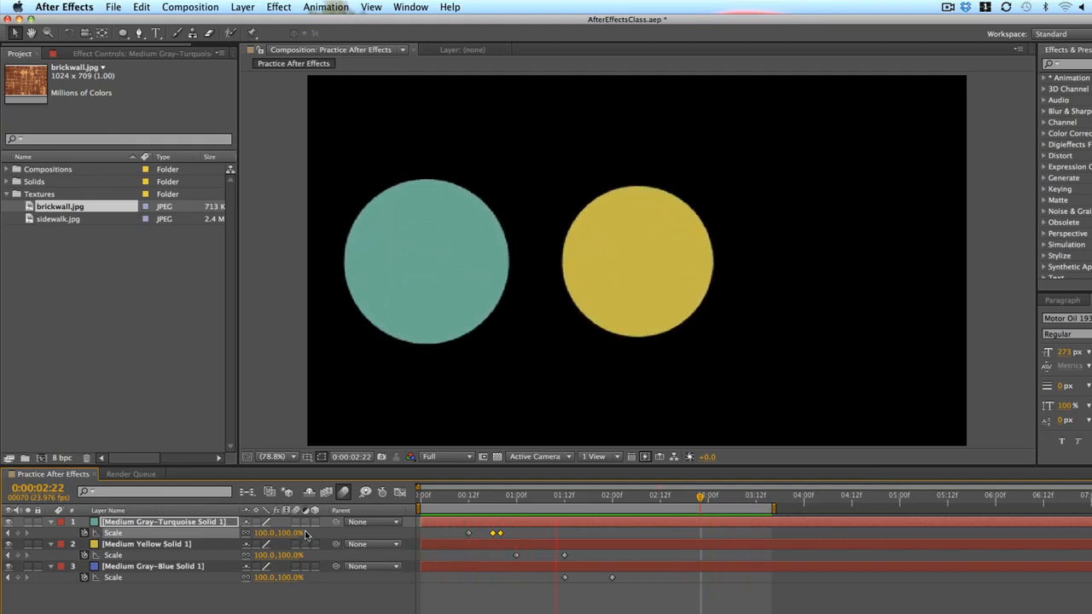
key("space")
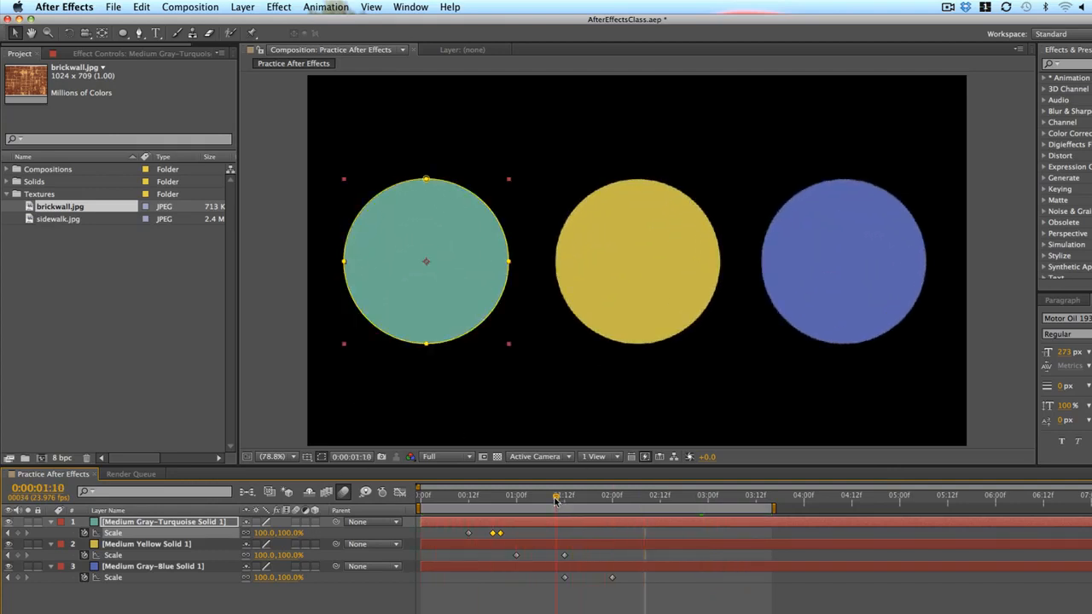
- Add a 110% Scale keyframe to the yellow circle at 0:00:01:10 and shift its last two keyframes about three frames earlier
left_click(551, 499)
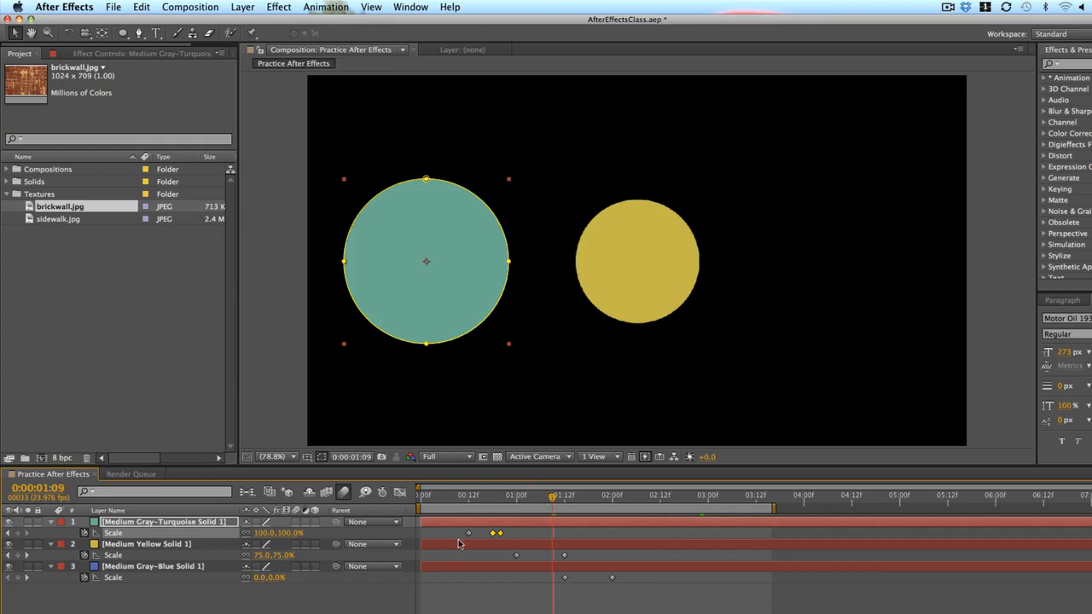
left_click(557, 499)
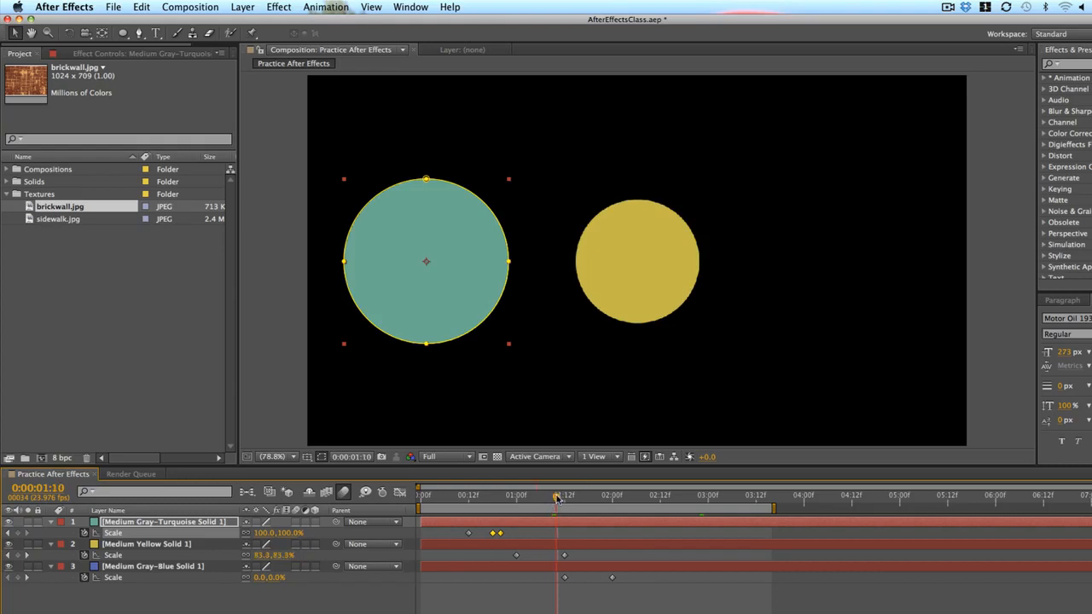
left_click(553, 543)
left_click(285, 555)
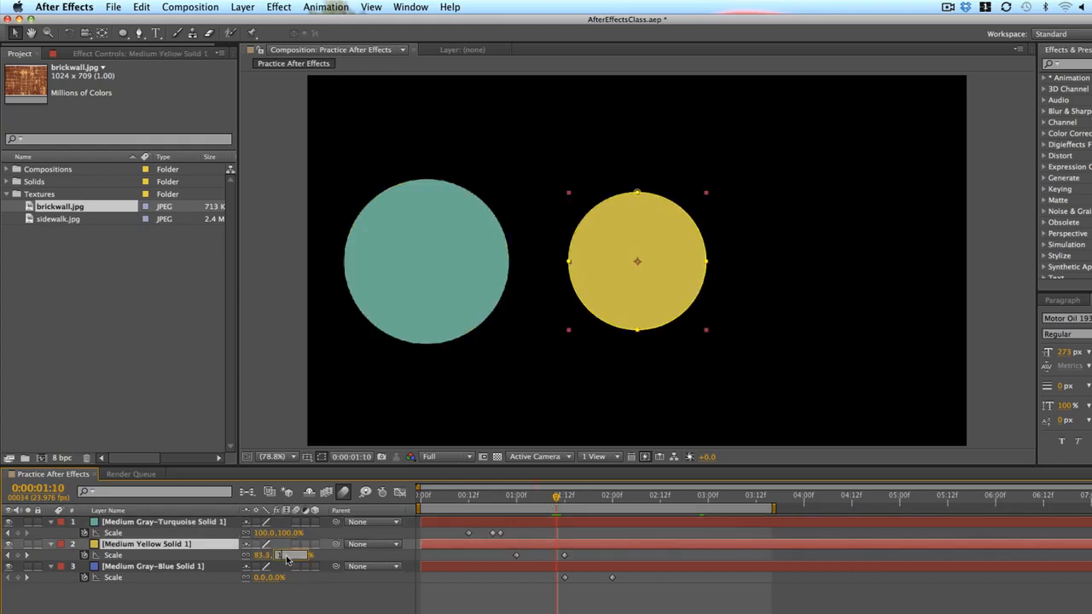
type("110")
key("Return")
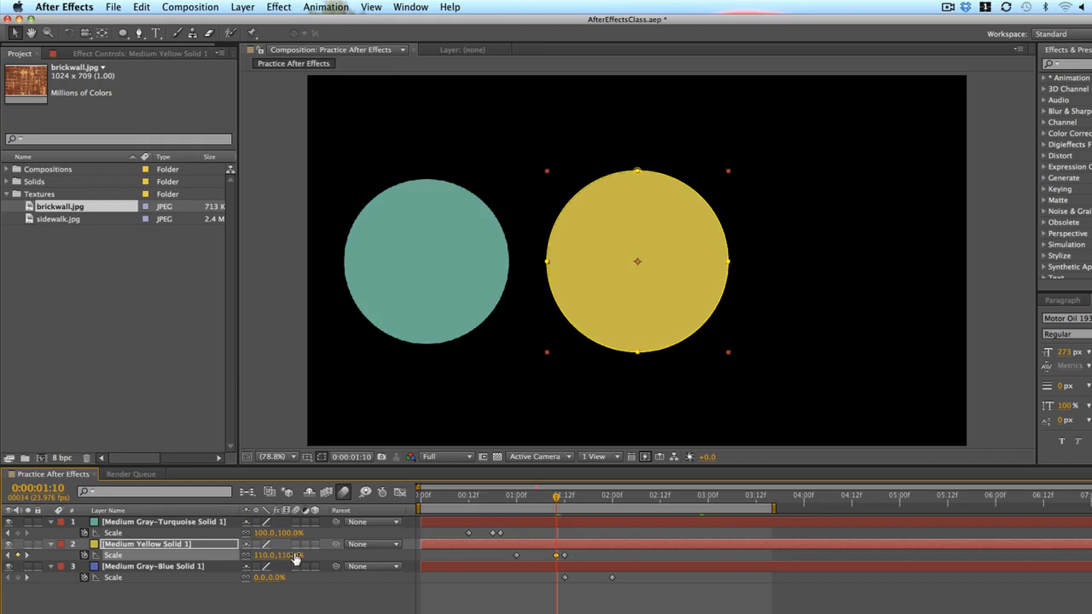
left_click(554, 556)
left_click_drag(551, 560, 542, 560)
- Add a 110% Scale keyframe to the blue circle at 0:00:01:22
left_click(602, 496)
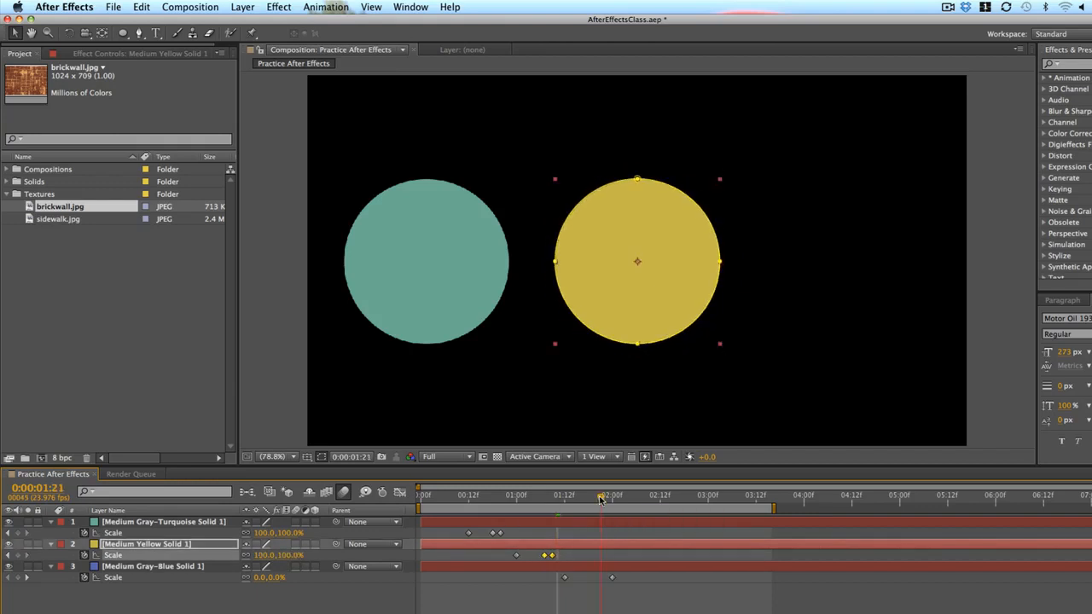
left_click(603, 567)
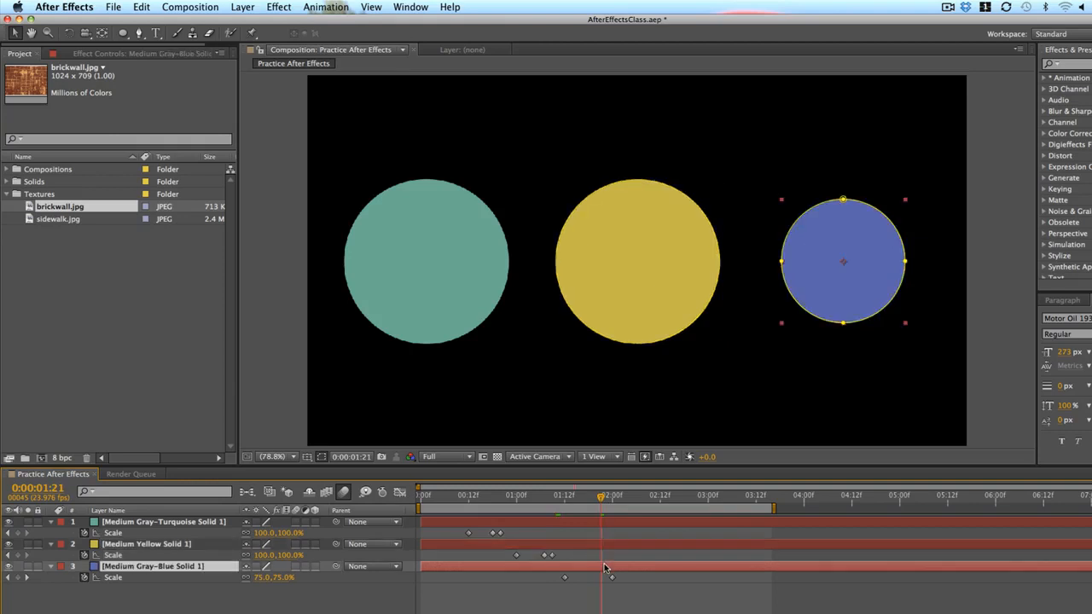
left_click(605, 497)
left_click(282, 578)
type("1")
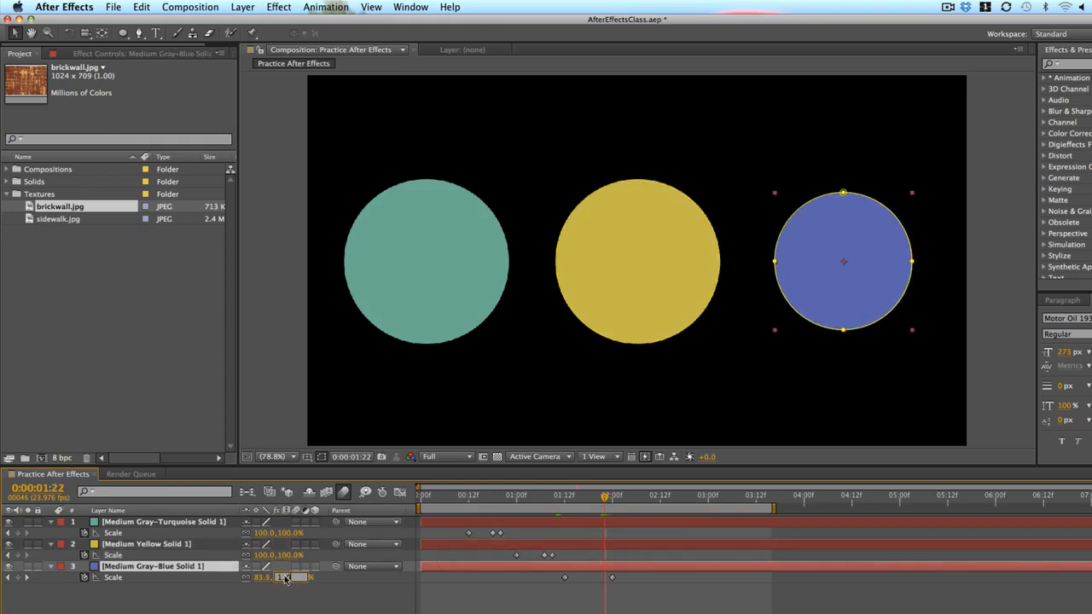
type("10")
key("Return")
- Move the last two Scale keyframes to about 01:18–01:20 on the blue circle and 01:06–01:08 on the yellow circle, and preview
left_click_drag(648, 582, 541, 559)
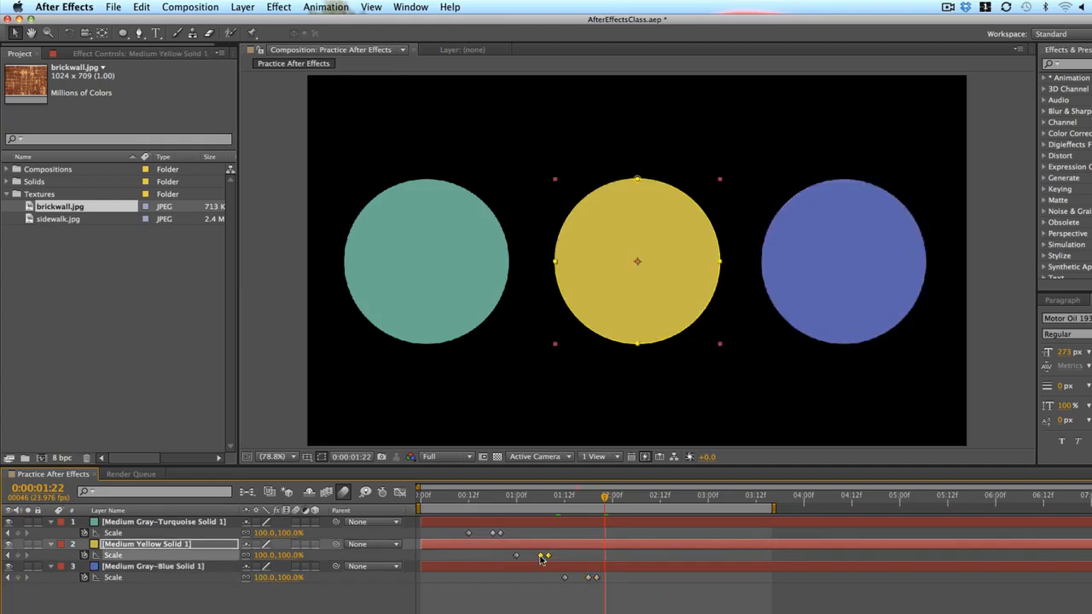
key("space")
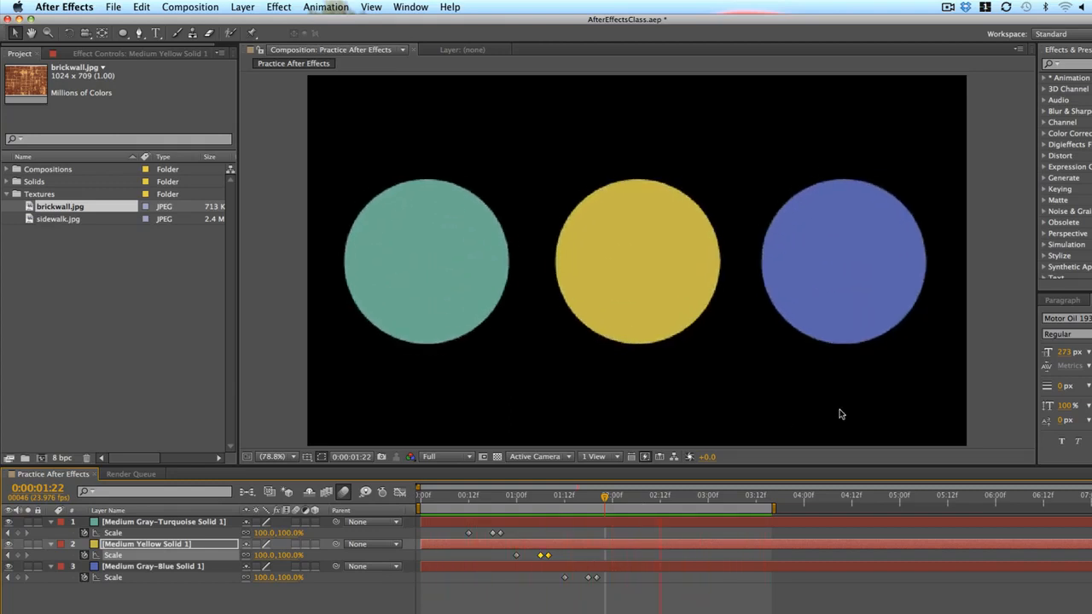
key("space")
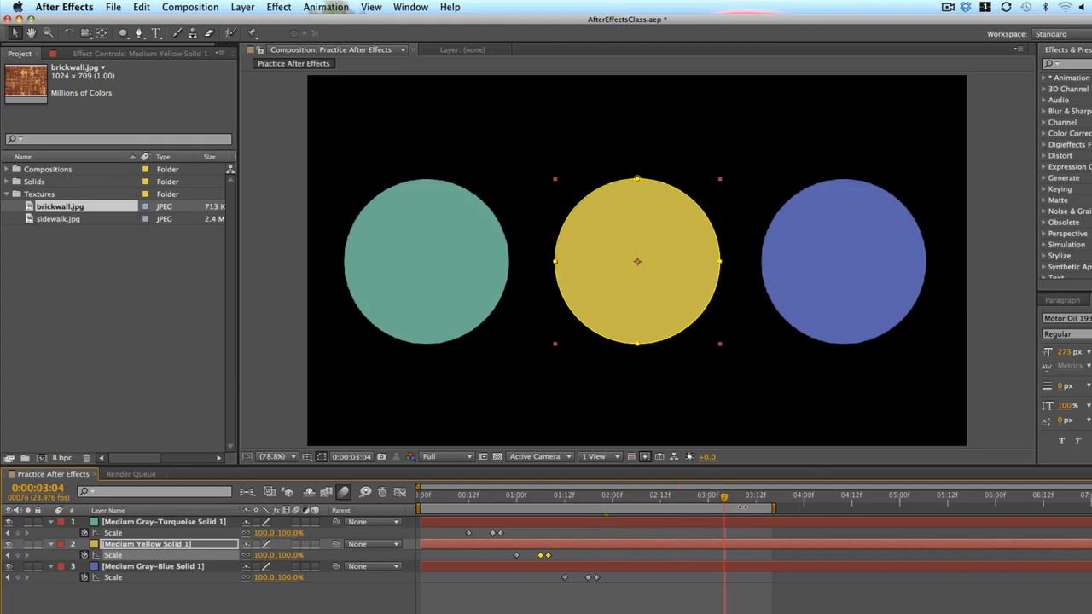
- Extend the work area to about 04:18 and copy the blue circle's 100% and 110% Scale keyframes to 0:00:03:04 and 0:00:03:06
left_click(695, 579)
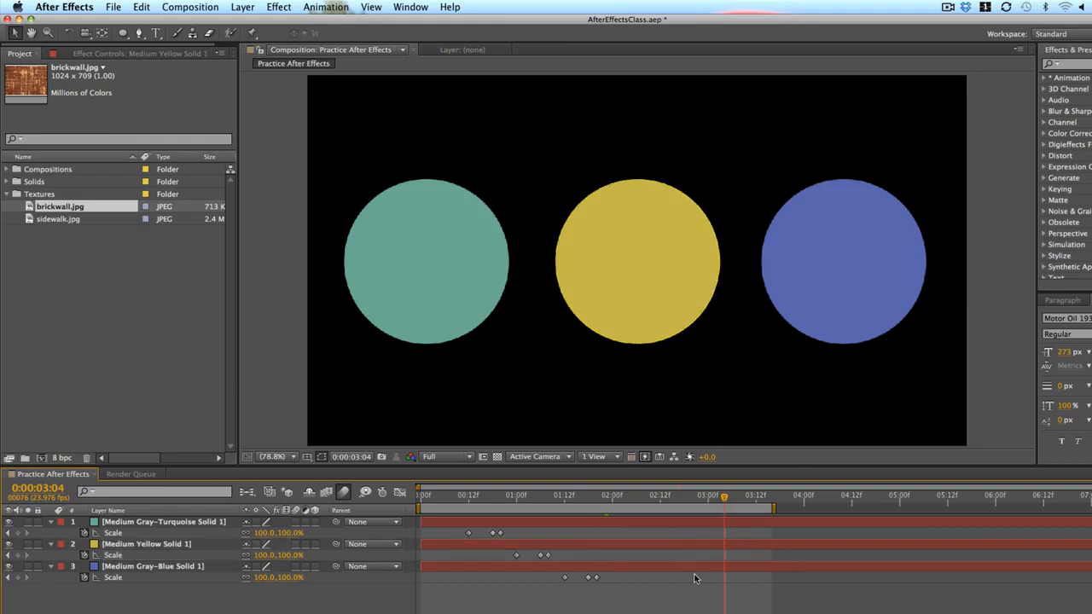
left_click(597, 577)
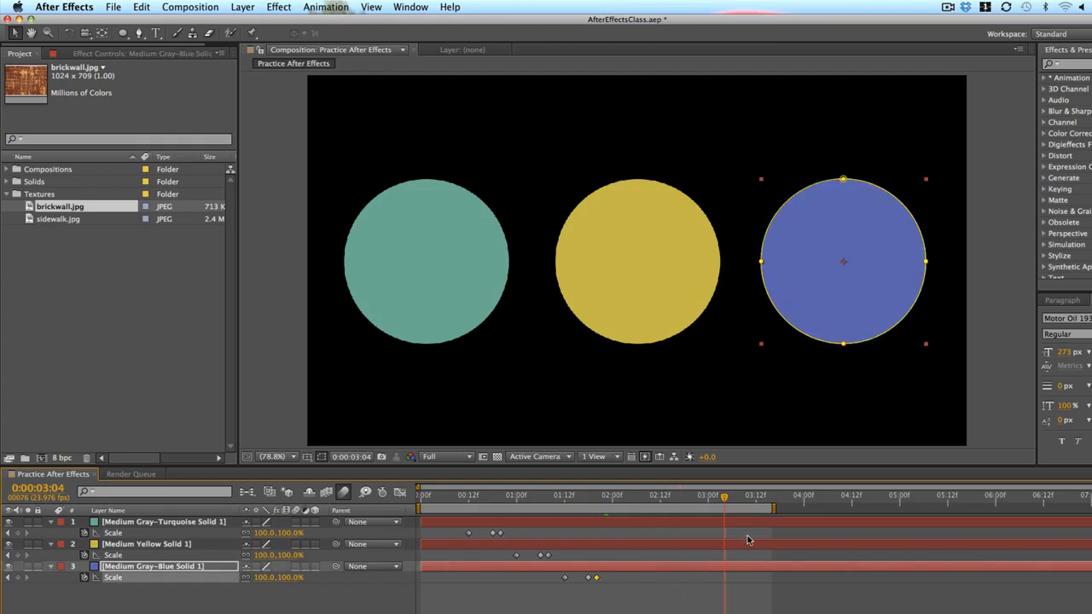
left_click_drag(774, 509, 876, 509)
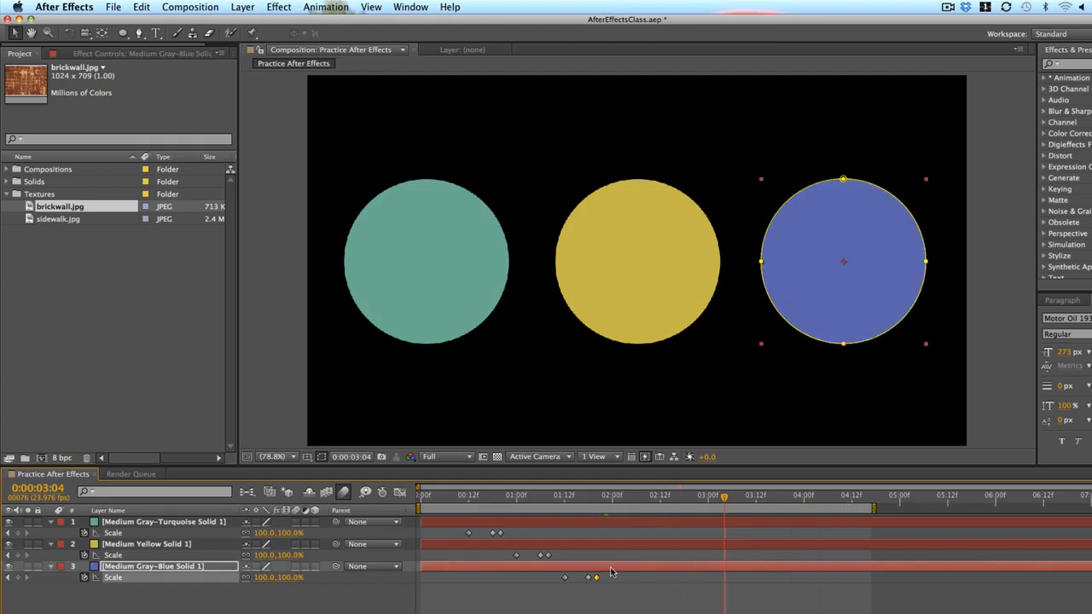
key("super+v")
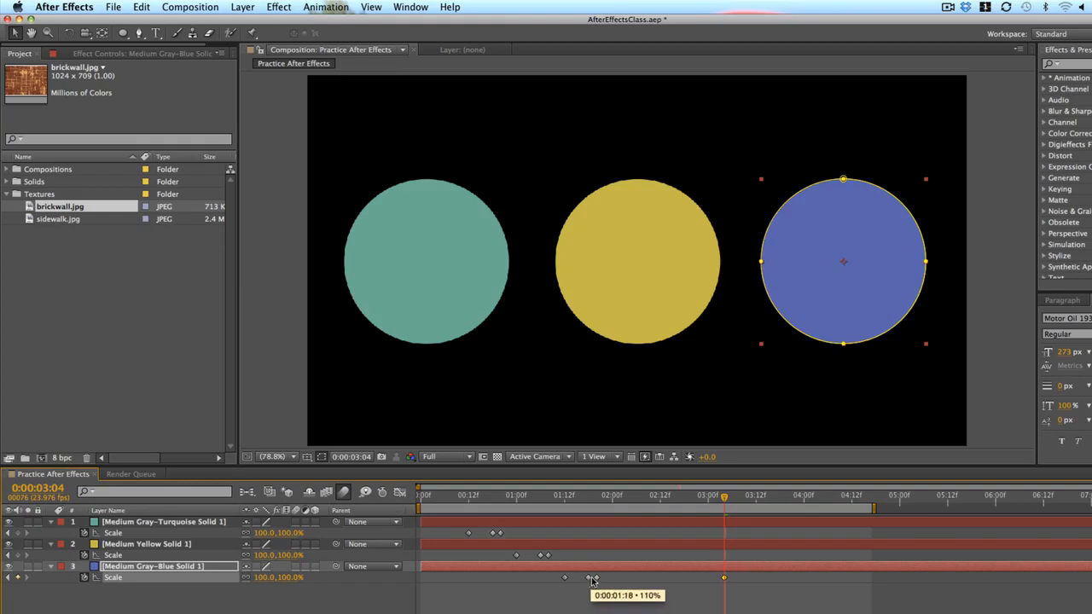
left_click_drag(724, 501, 733, 503)
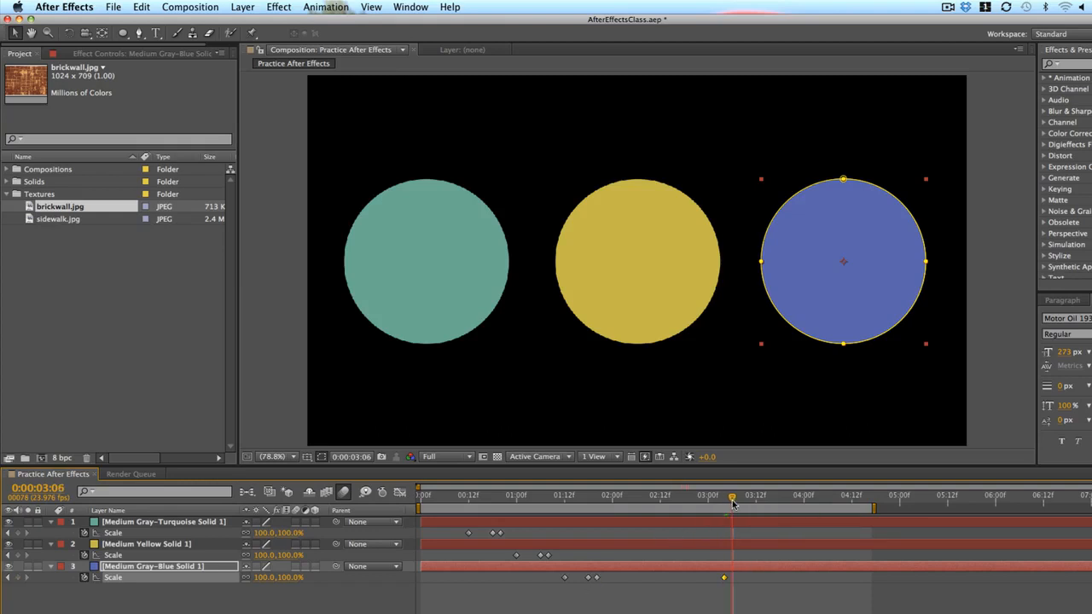
key("super+v")
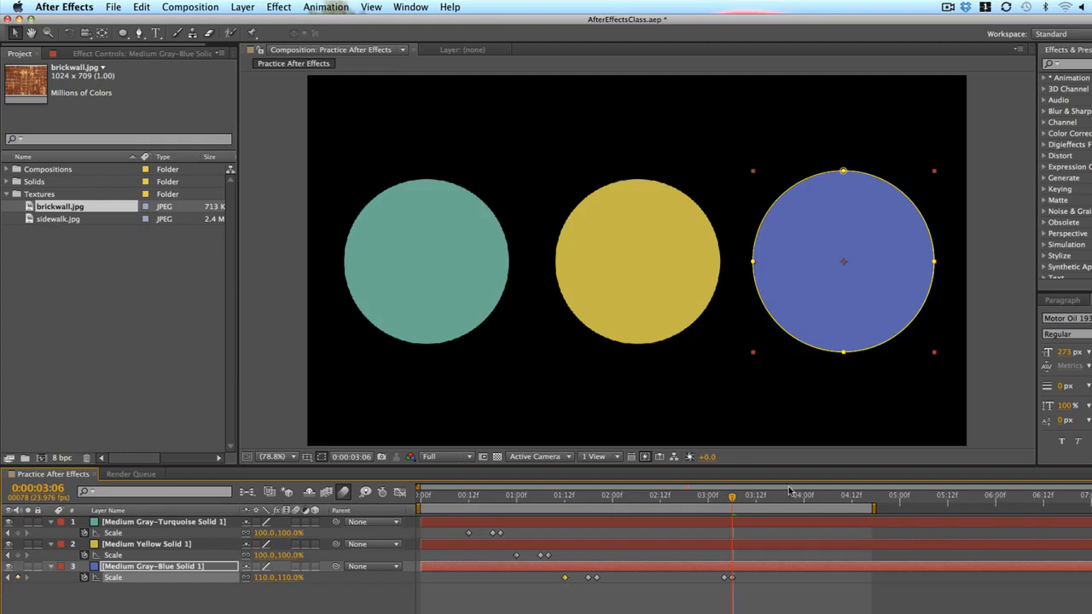
- Add a 110% Scale keyframe to the blue circle at 0:00:03:12 and copy its three ending keyframes to the yellow circle from that time
left_click(759, 498)
left_click_drag(759, 498, 756, 500)
left_click_drag(774, 573, 697, 584)
key("ctrl+c")
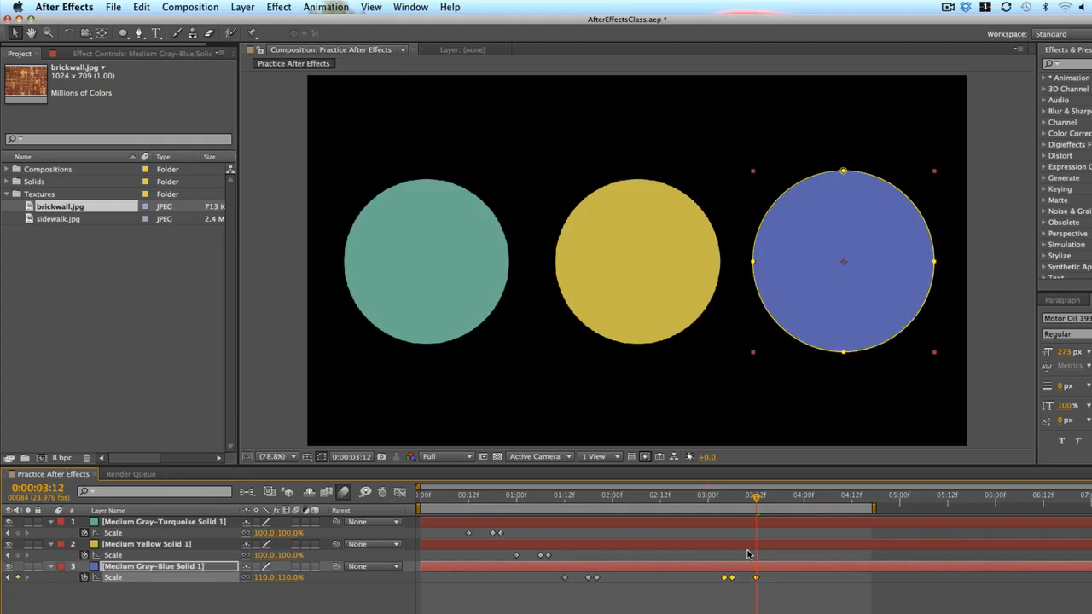
left_click(749, 556)
key("ctrl+v")
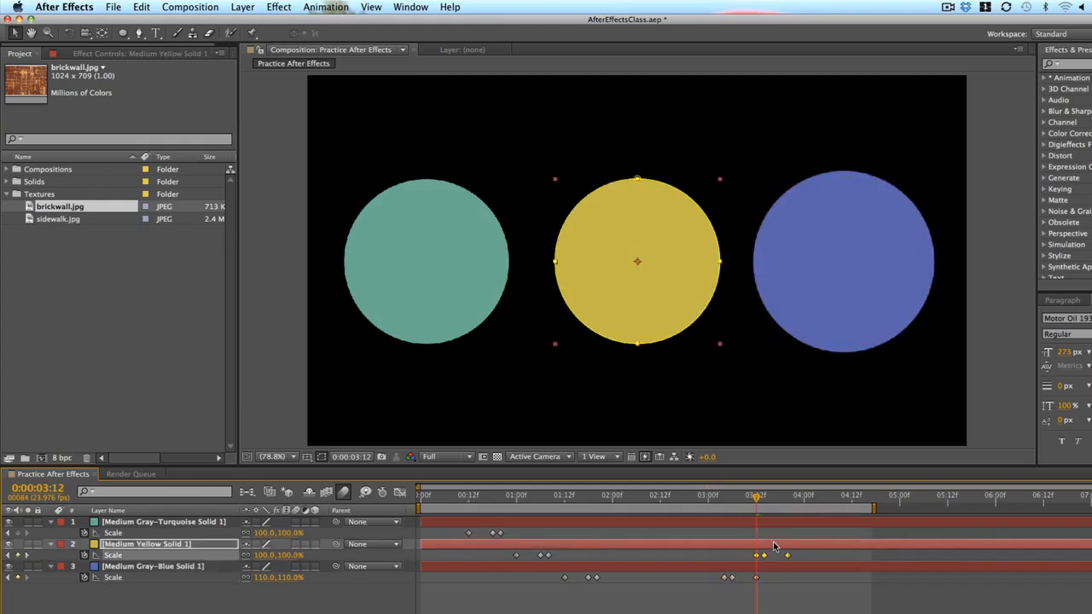
- Paste the three copied ending Scale keyframes onto the turquoise circle starting at 0:00:03:20
left_click(790, 502)
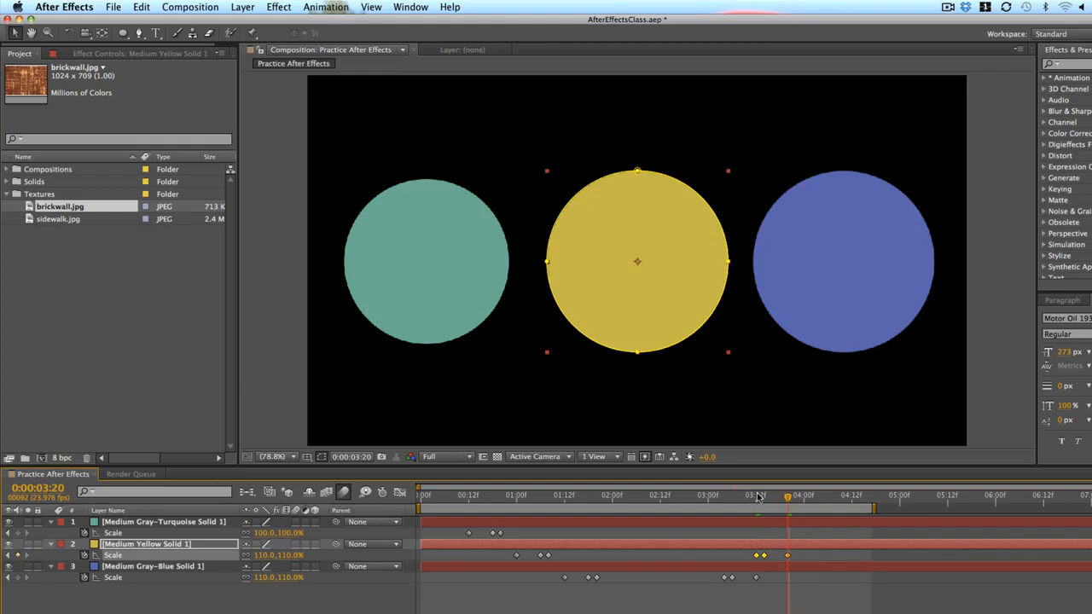
left_click(794, 525)
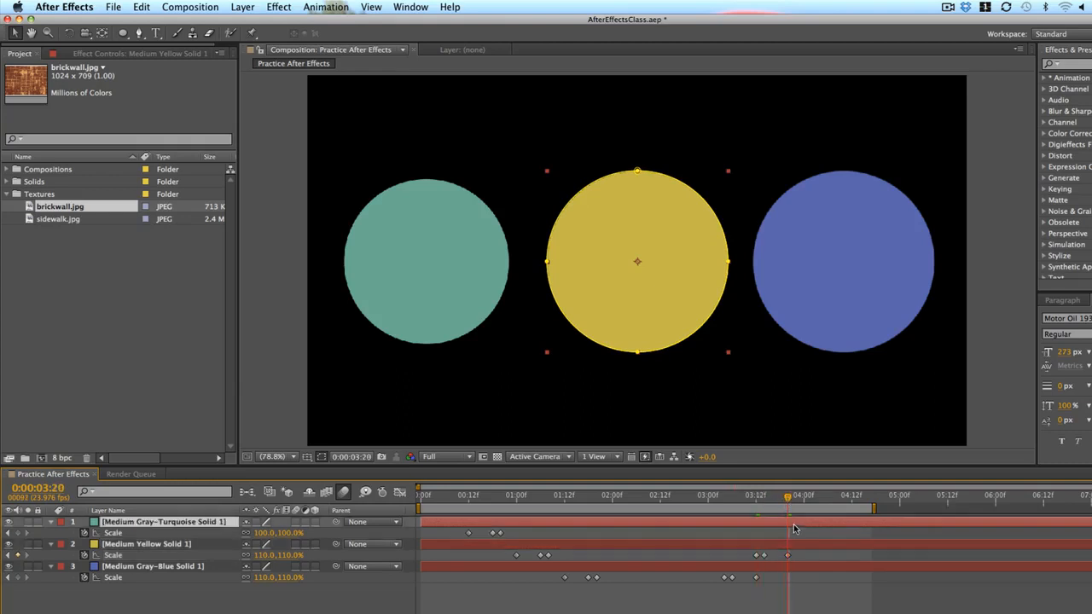
key("ctrl+v")
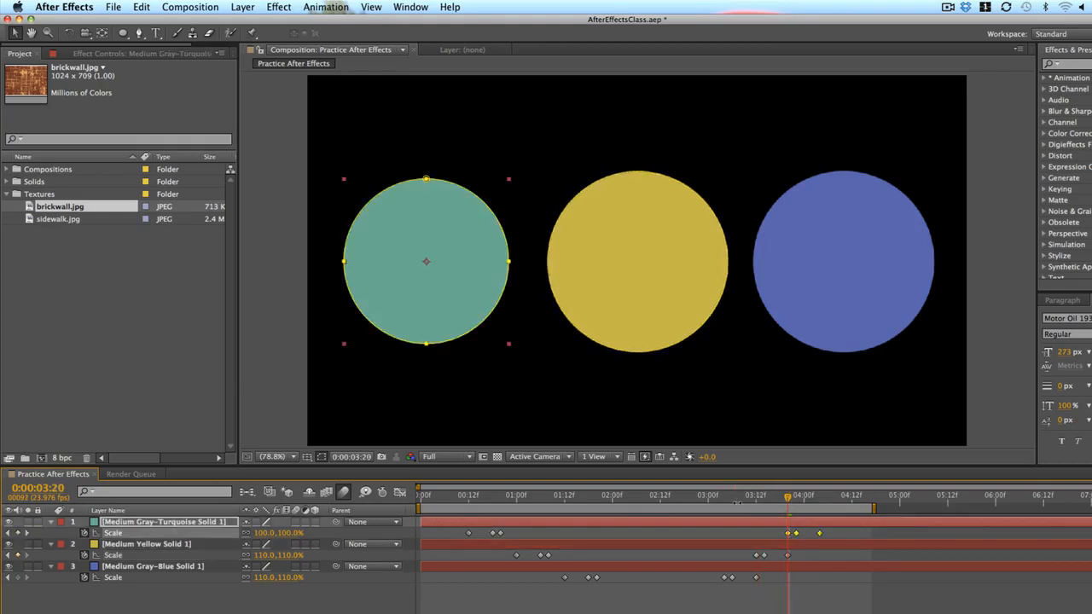
- Set the blue circle's final Scale keyframe at 0:00:03:12 to 0%
left_click(756, 502)
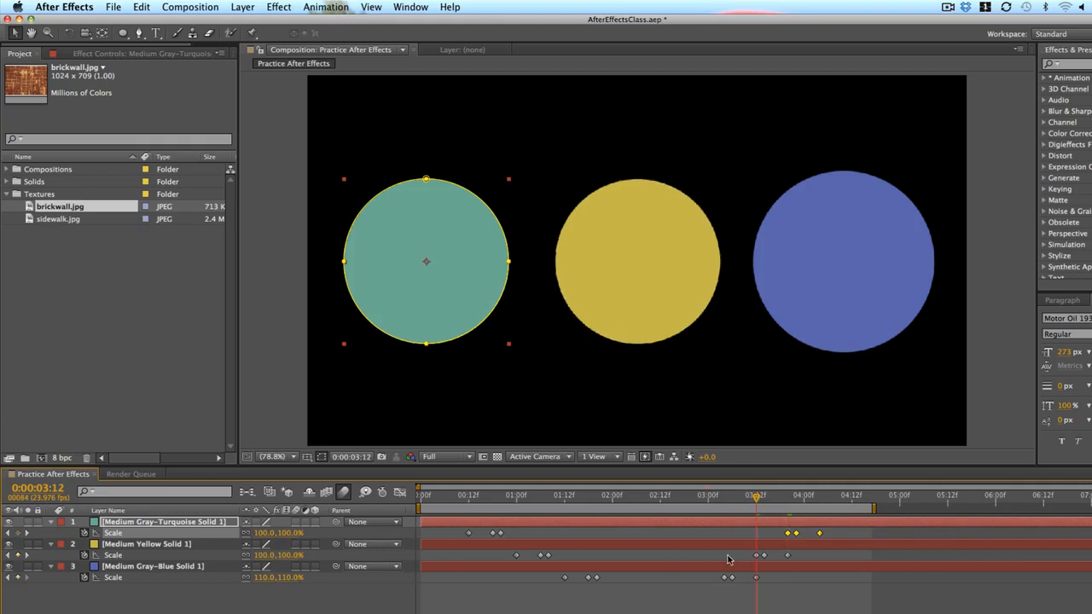
left_click(682, 567)
left_click(290, 577)
type("0")
key("Return")
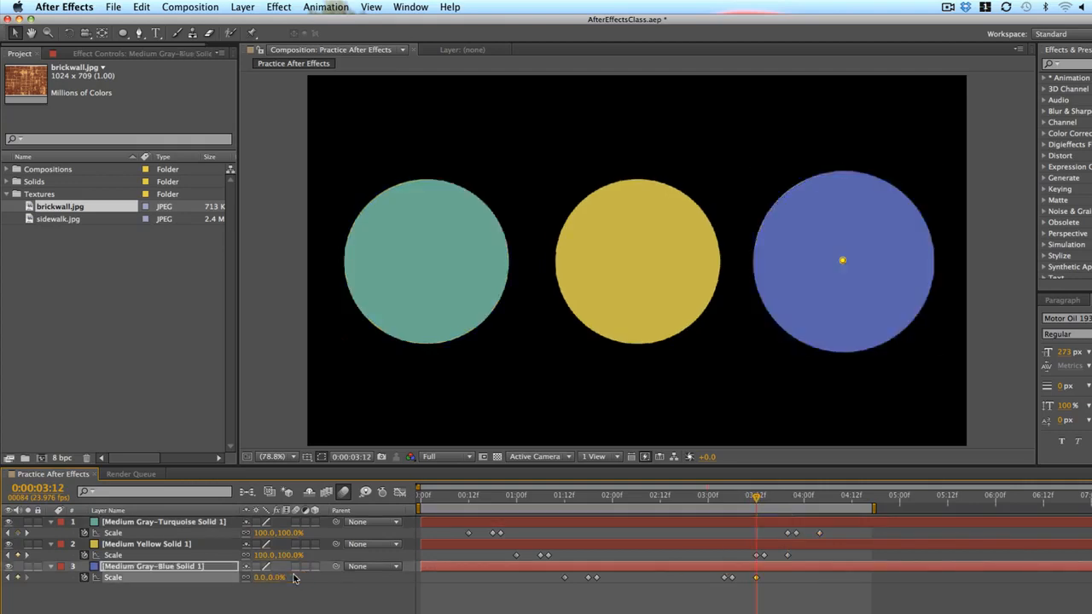
- Set the yellow circle's final Scale keyframe at 0:00:03:20 to 0%
left_click_drag(757, 503, 787, 503)
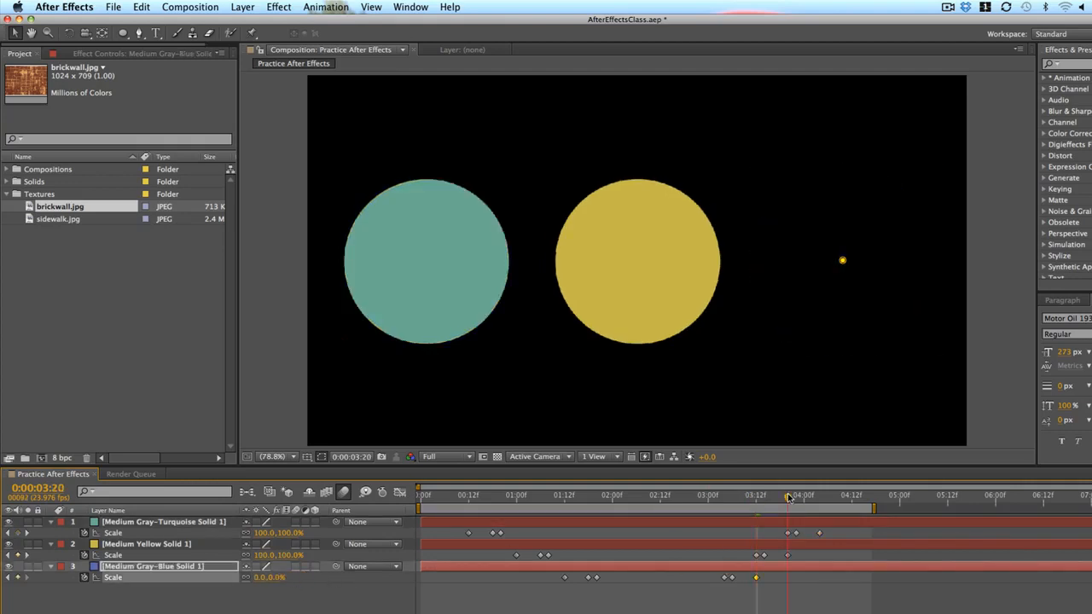
left_click(770, 544)
left_click(288, 555)
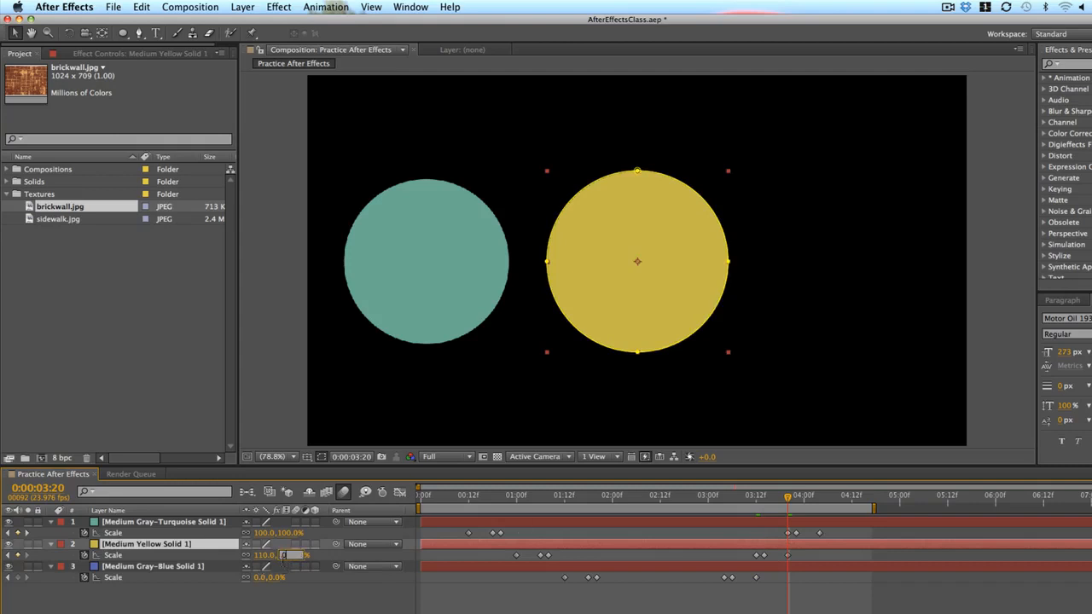
type("0")
key("Return")
- Set the turquoise circle's final Scale keyframe at 0:00:04:04 to 0%
left_click(819, 501)
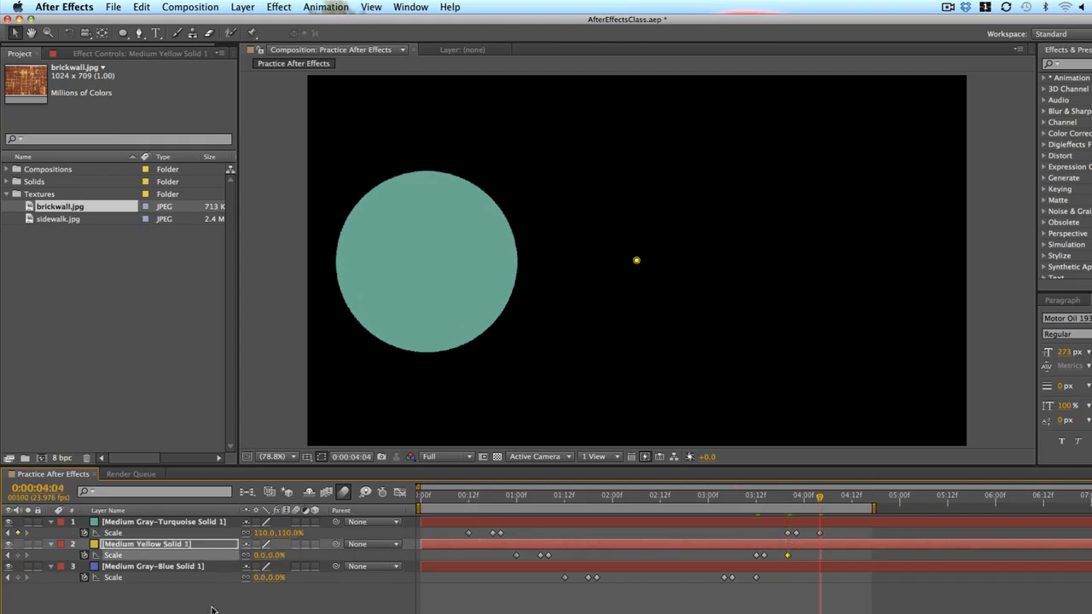
left_click(290, 533)
type("0")
key("Return")
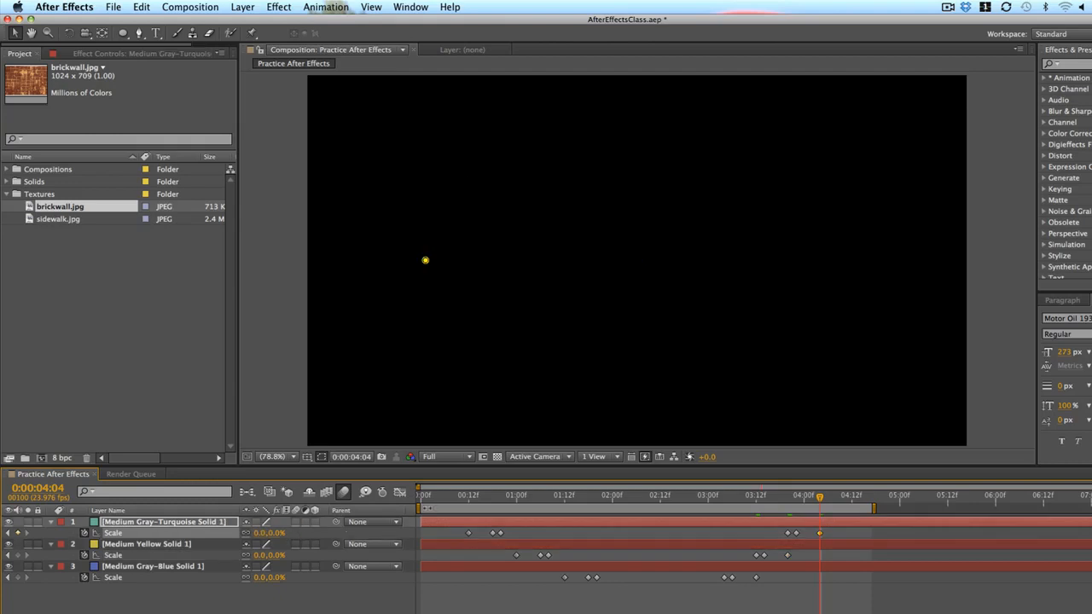
- Scrub through the circles' ending from 0:00:03:04 to 0:00:03:12 and preview the whole animation
left_click(726, 500)
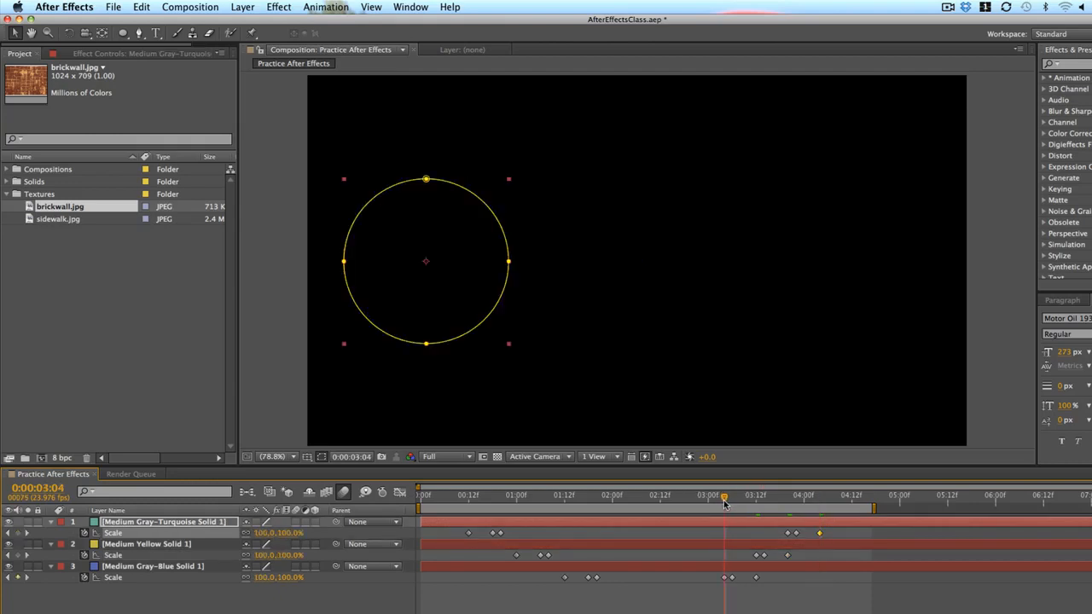
left_click_drag(724, 503, 755, 504)
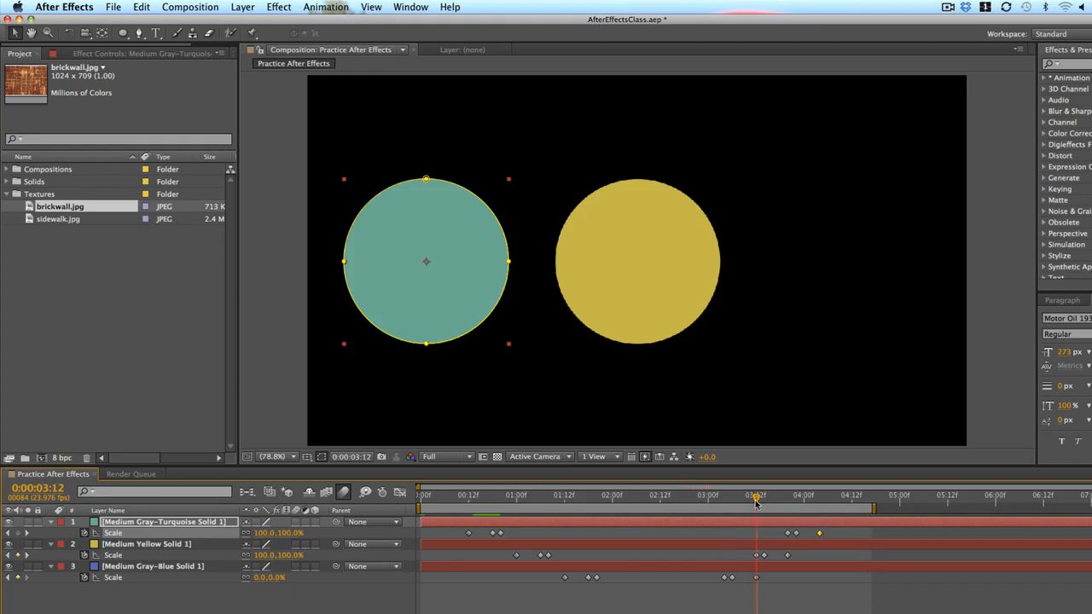
key("space")
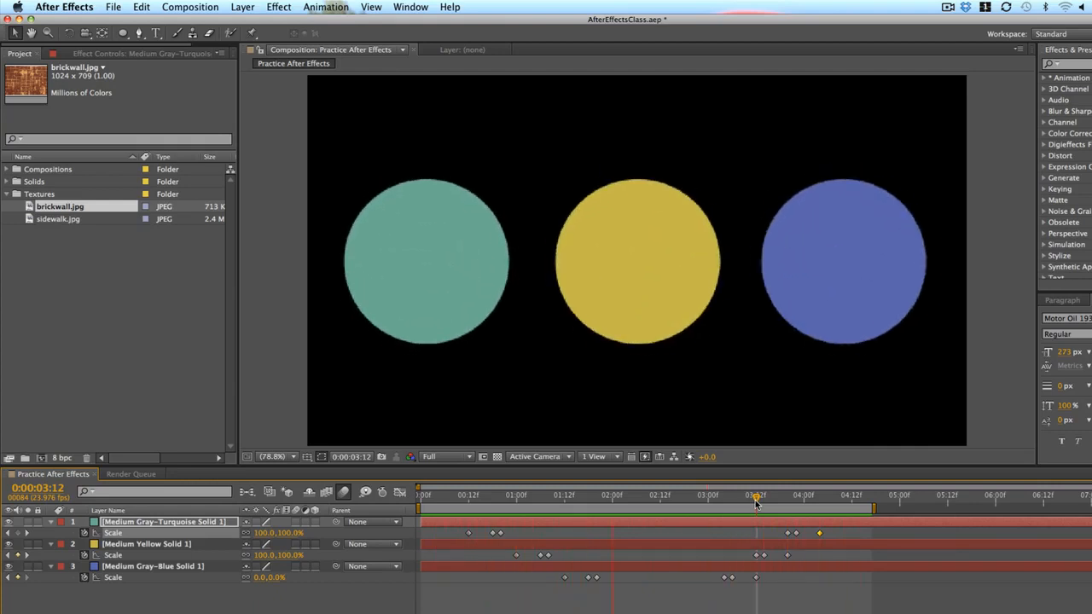
key("space")
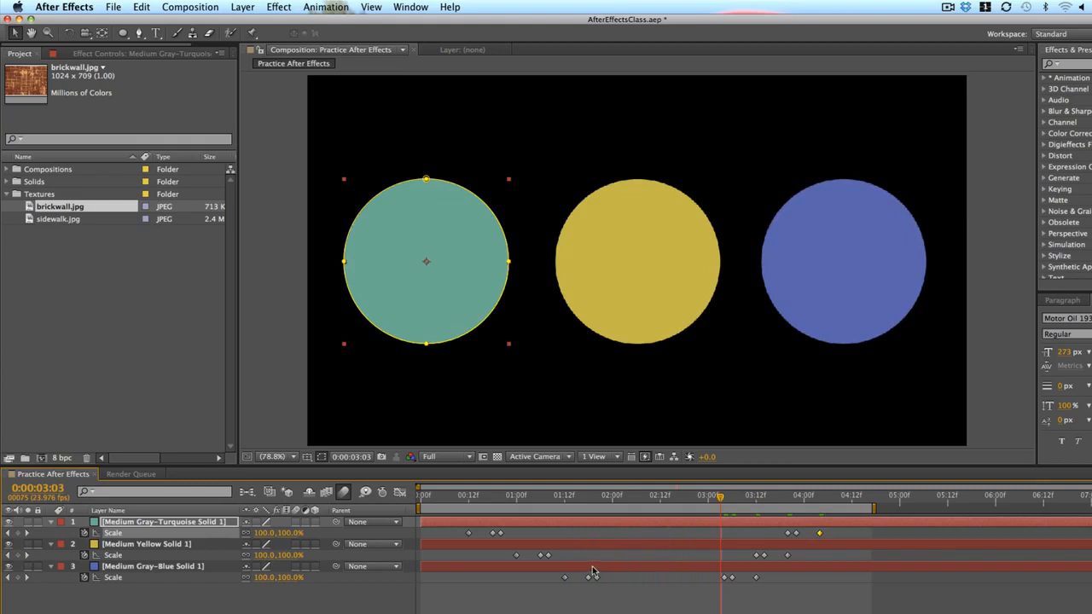
- Delete all three circle layers and add sidewalk.jpg to the composition
left_click(658, 570, "shift")
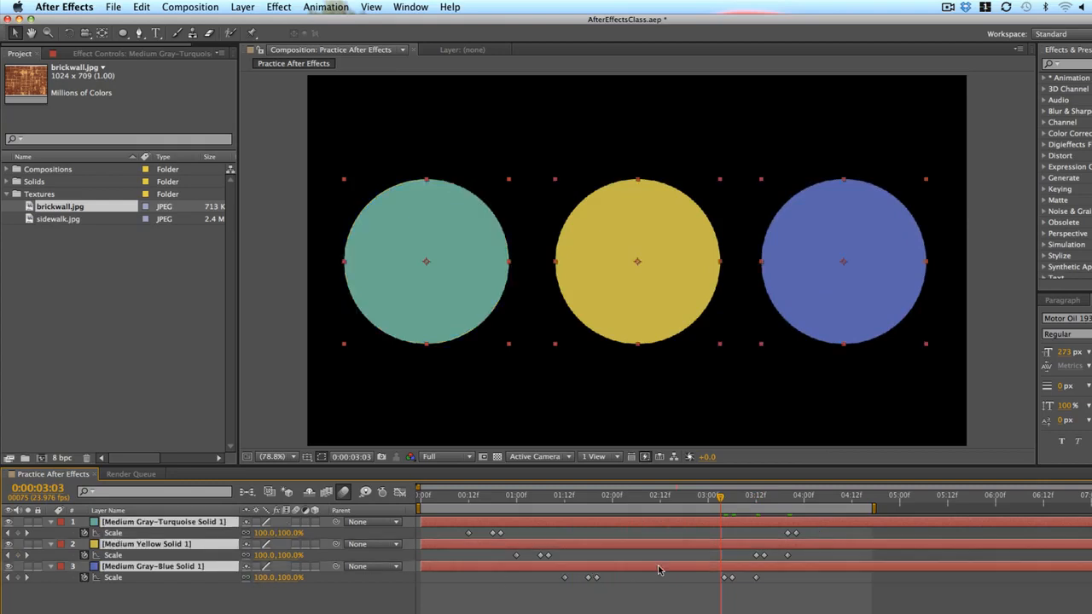
key("Delete")
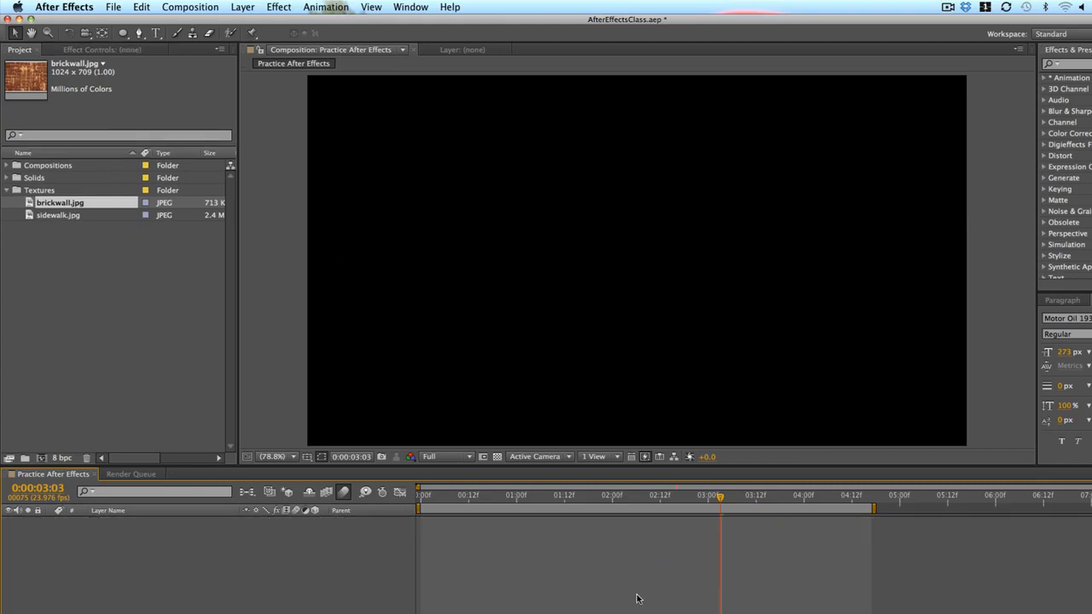
left_click_drag(63, 221, 657, 210)
- Scale sidewalk.jpg to 54%, filling the frame, and add a starting Scale keyframe at 0:00:00:00
key("s")
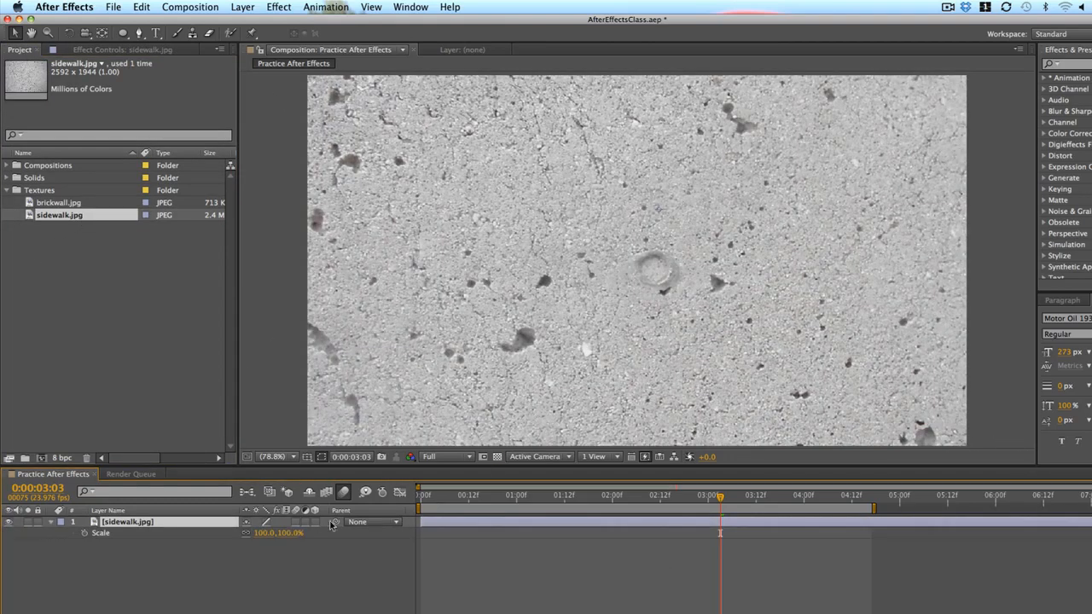
mouse_move(255, 534)
left_mouse_down()
mouse_move(275, 535)
mouse_move(260, 541)
left_mouse_up()
left_click_drag(893, 173, 876, 186)
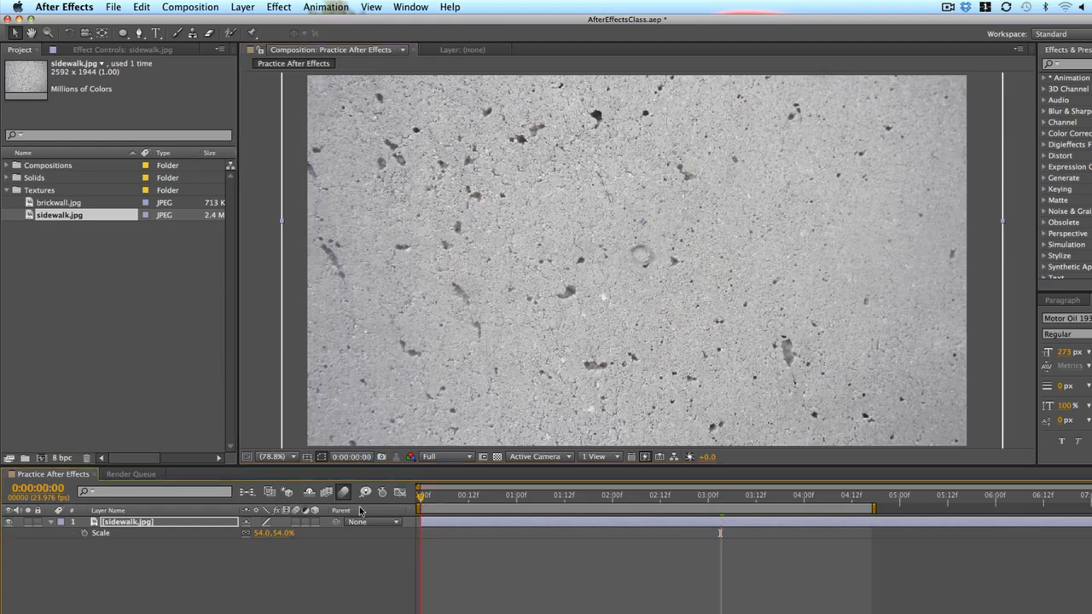
key("Home")
left_click(84, 533)
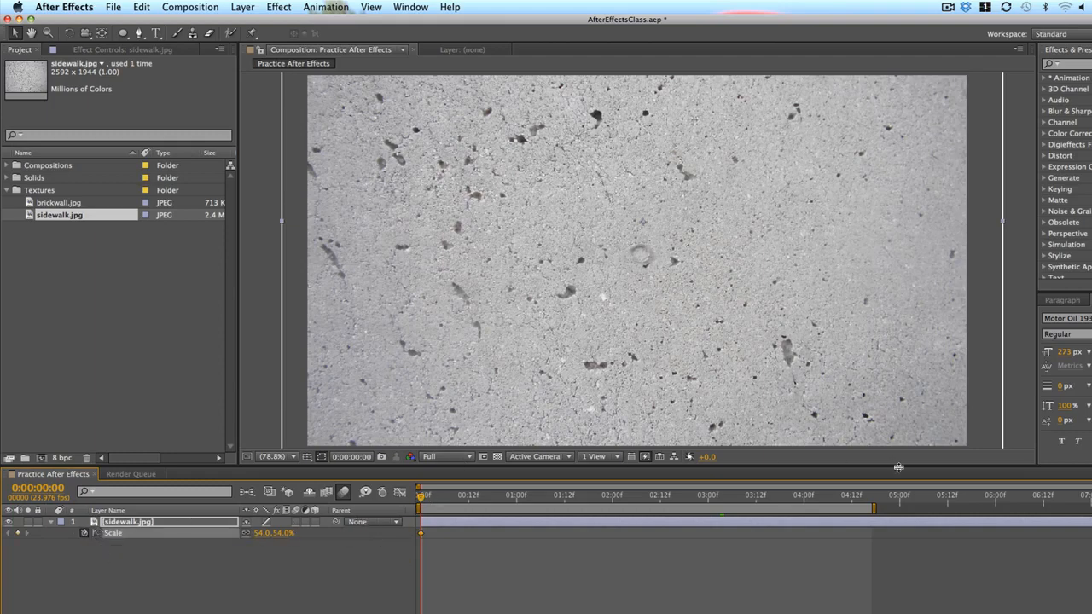
- Extend the work area to about 05:07 and add a 56% Scale keyframe to sidewalk.jpg at 0:00:05:00
mouse_move(876, 507)
left_mouse_down()
mouse_move(953, 507)
mouse_move(930, 508)
left_mouse_up()
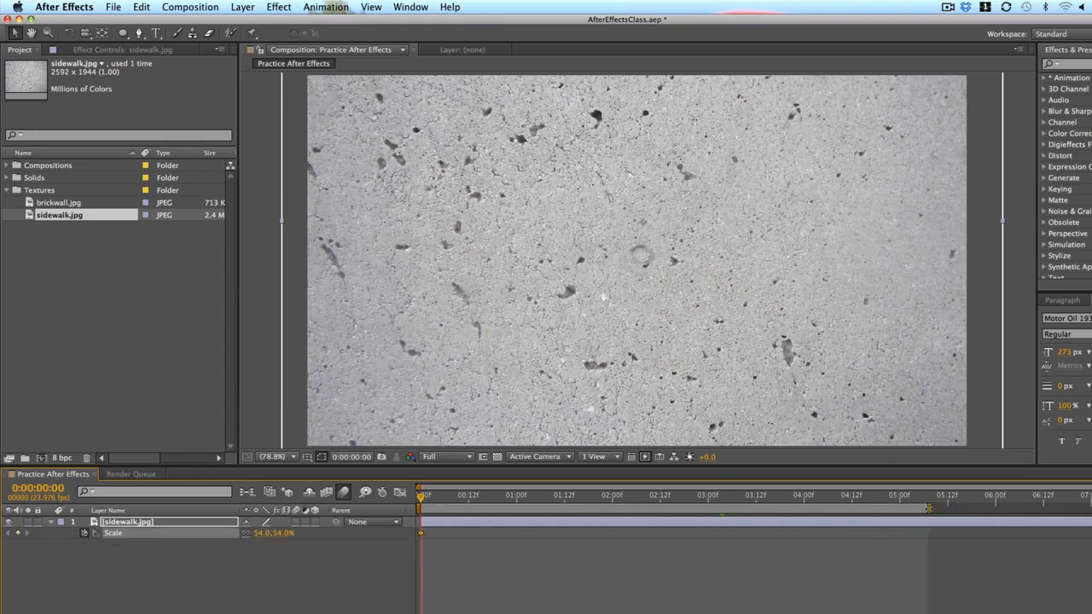
left_click(900, 501)
left_click(281, 533)
type("56")
key("Return")
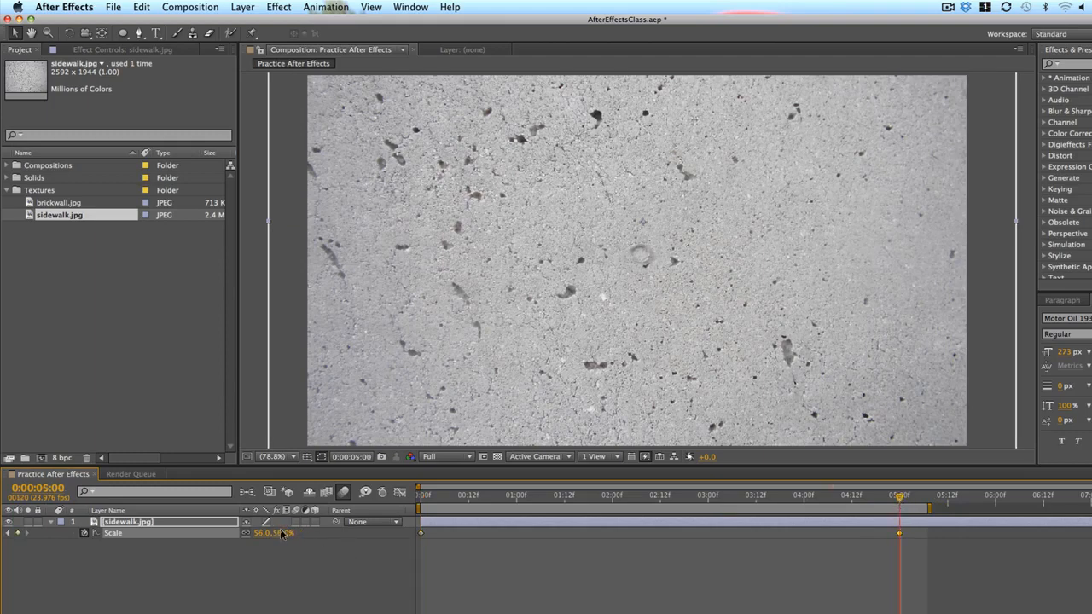
- Set the Scale keyframe at 0:00:05:00 to 57% and preview the slow zoom with the work area ending there
left_click(279, 532)
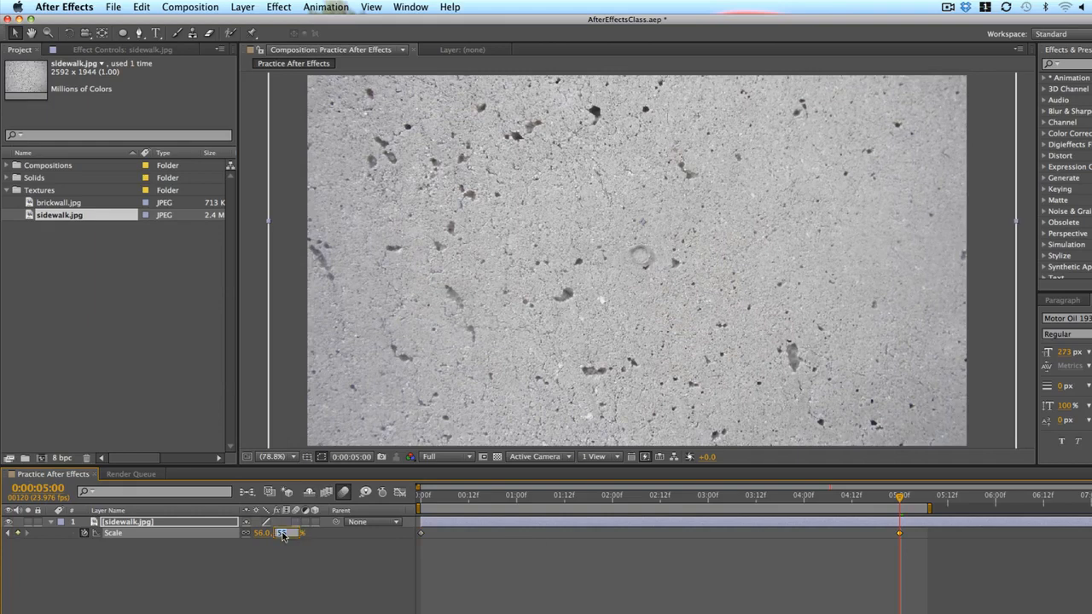
type("57")
key("Return")
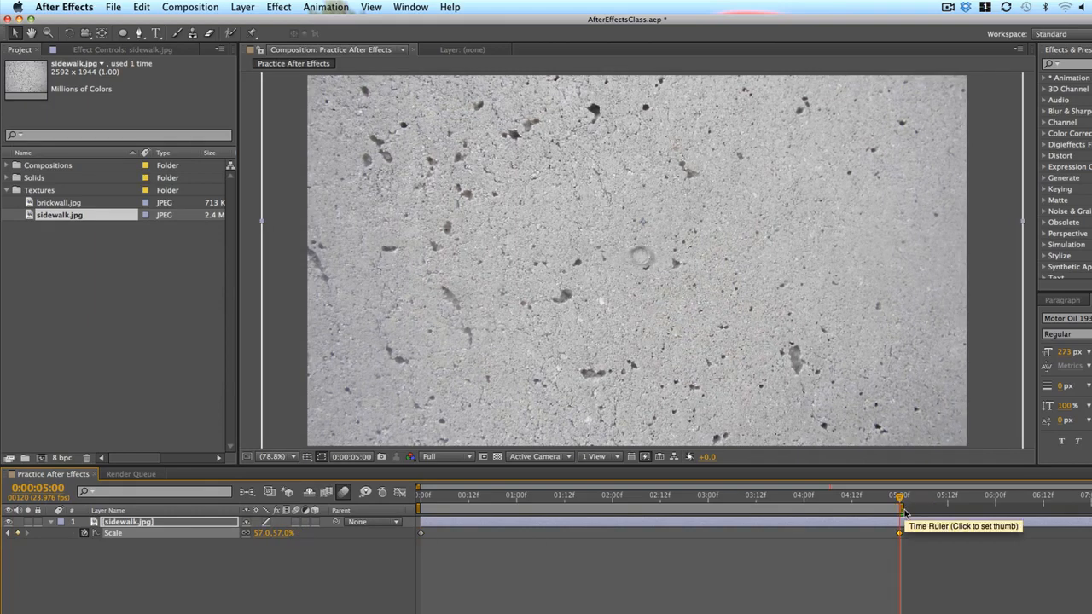
key("KP_0")
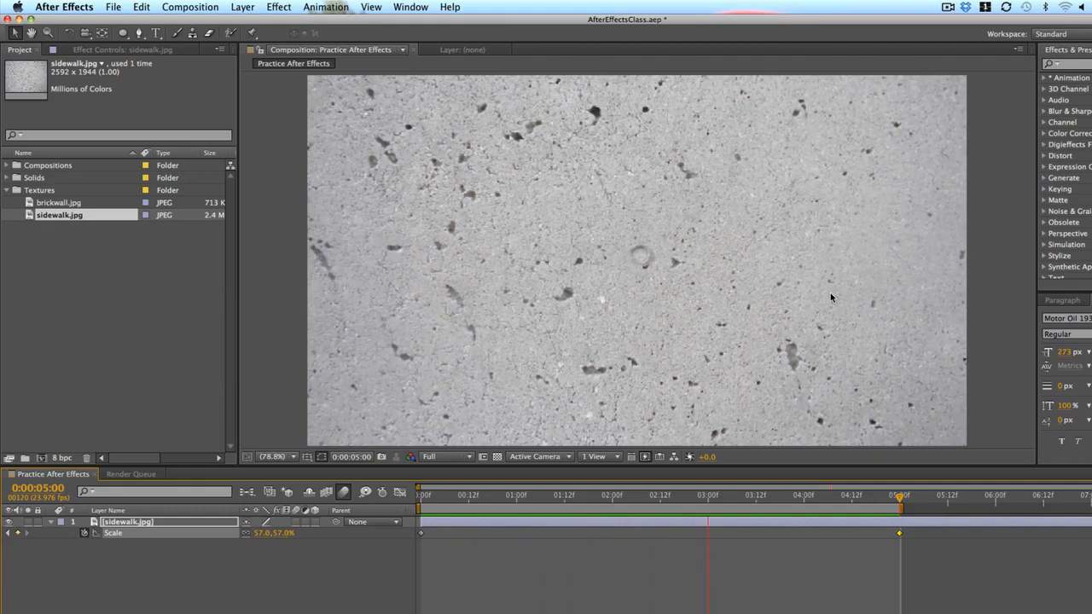
key("space")
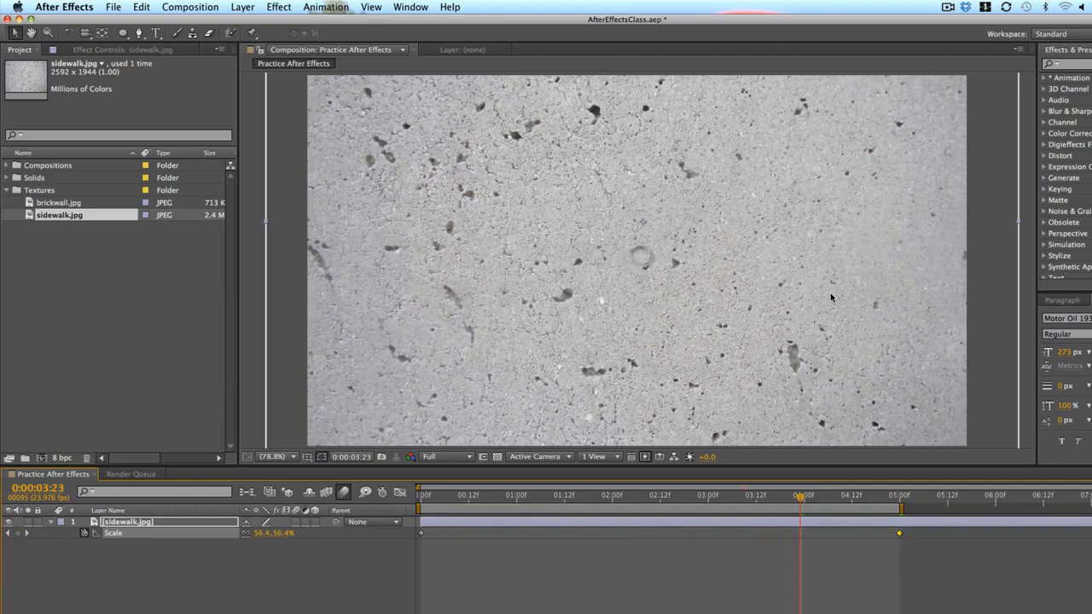